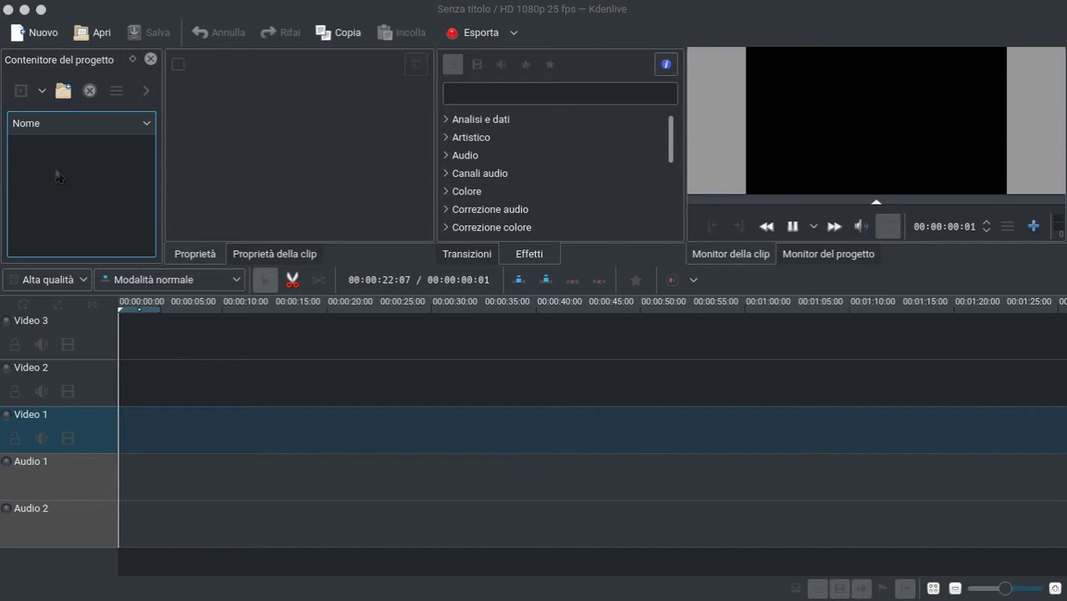
- Create a title clip containing three repetitions of the lines "Testo di prova", "ancora testo di prova" and "ulteriore testo di prova"
right_click(58, 175)
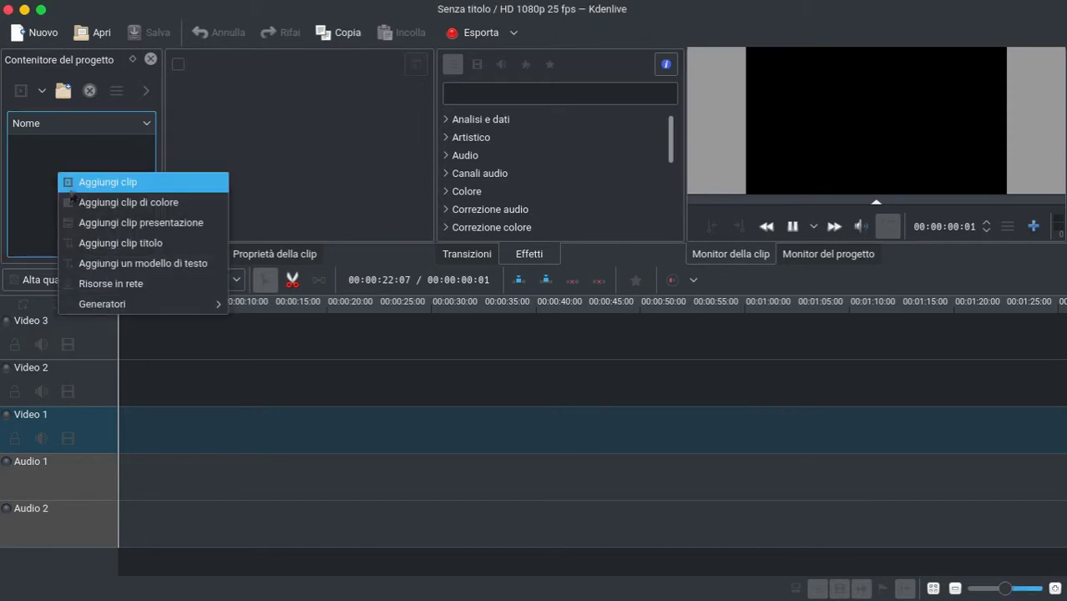
left_click(108, 245)
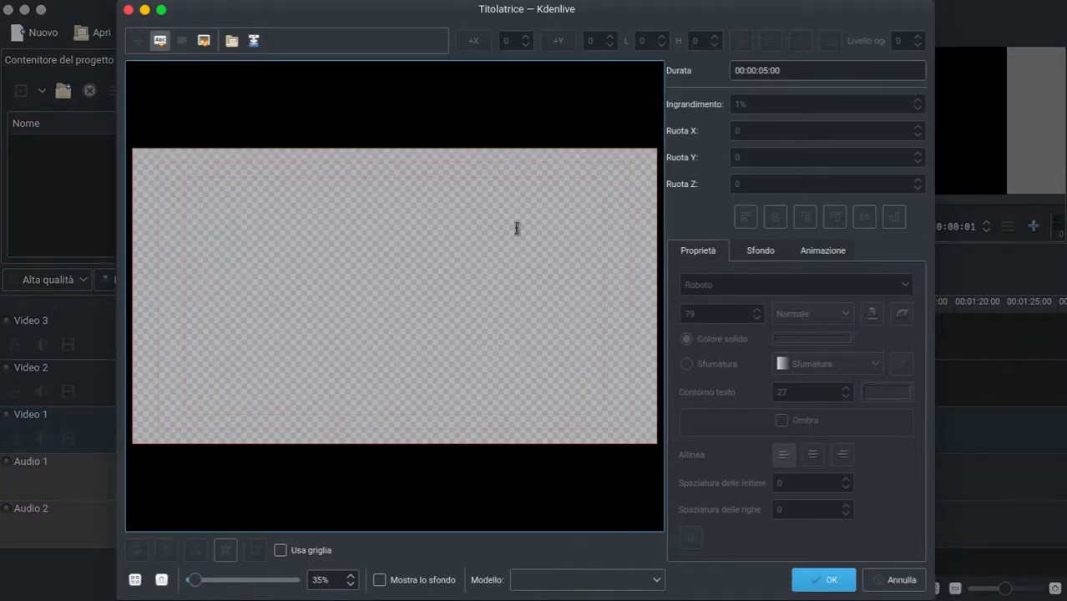
left_click(395, 227)
type("Testo di prova ancora testo di prova ulteriore testo di prova")
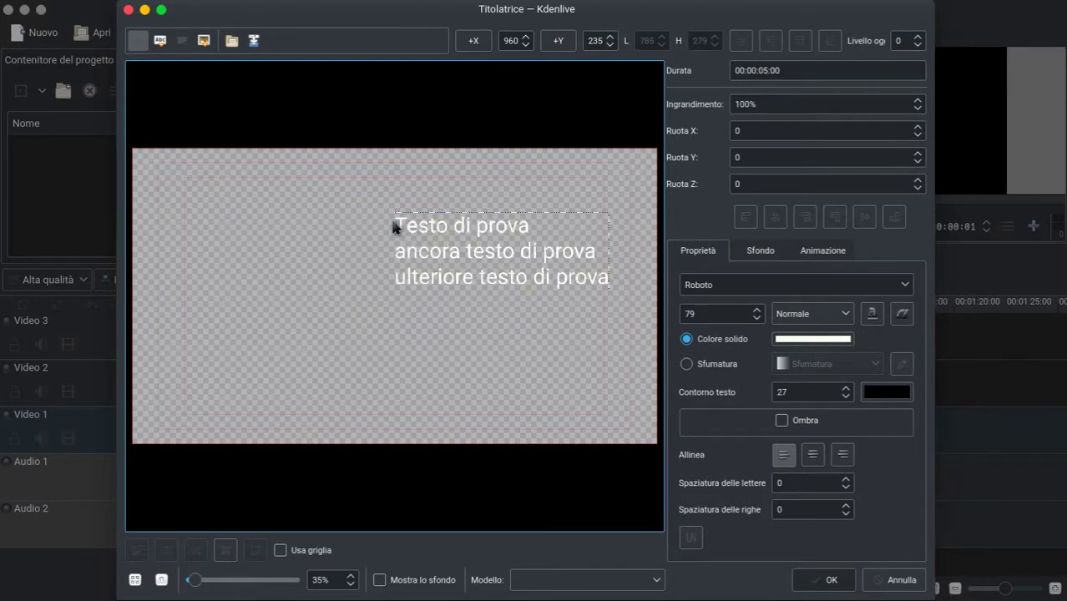
type("Testo di prova ancora testo di prova ulteriore testo di prova")
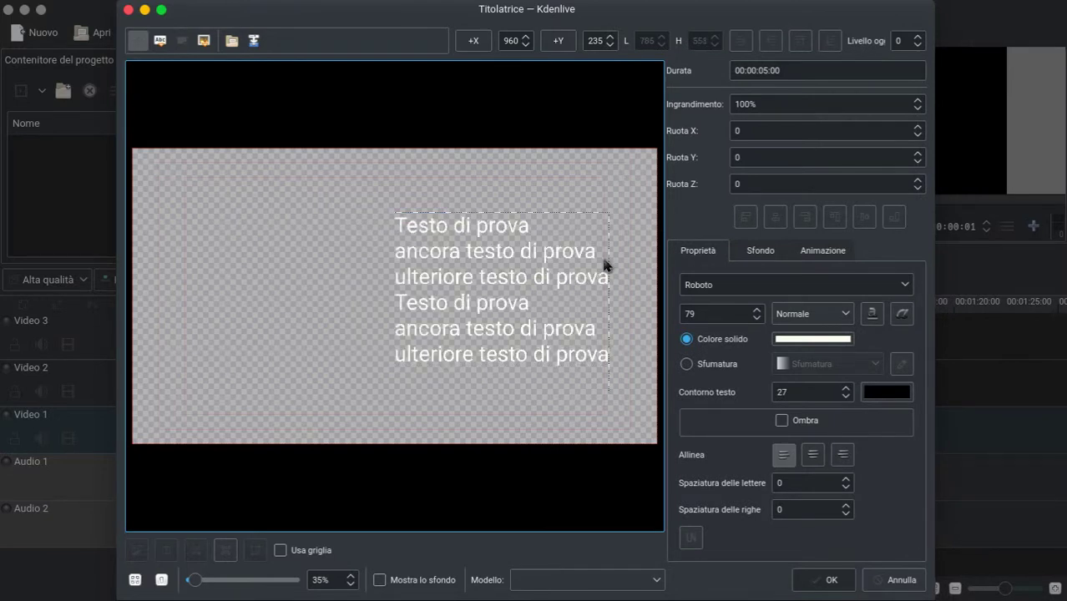
type("Testo di prova ancora testo di prova ulteriore testo di prova")
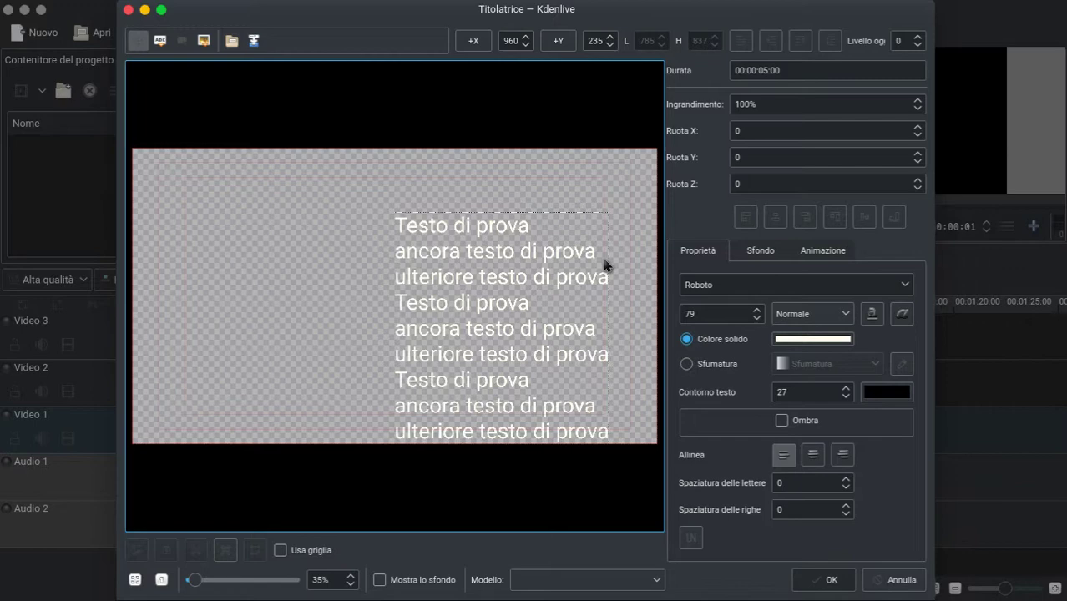
- Centre-align the title text, centre its block horizontally and vertically in the frame, and save the title
left_click(815, 455)
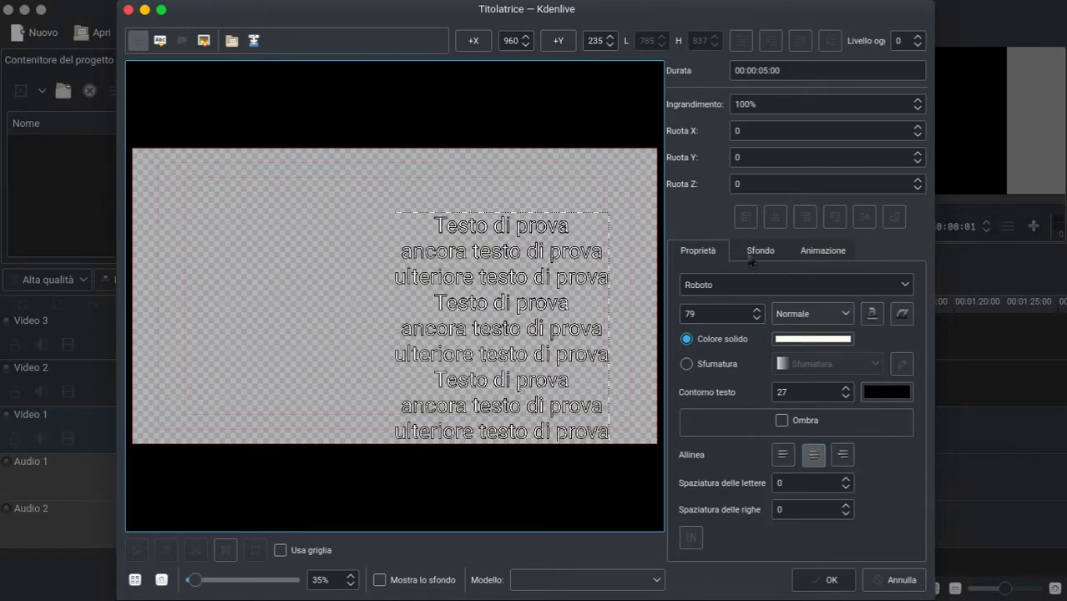
left_click(782, 219)
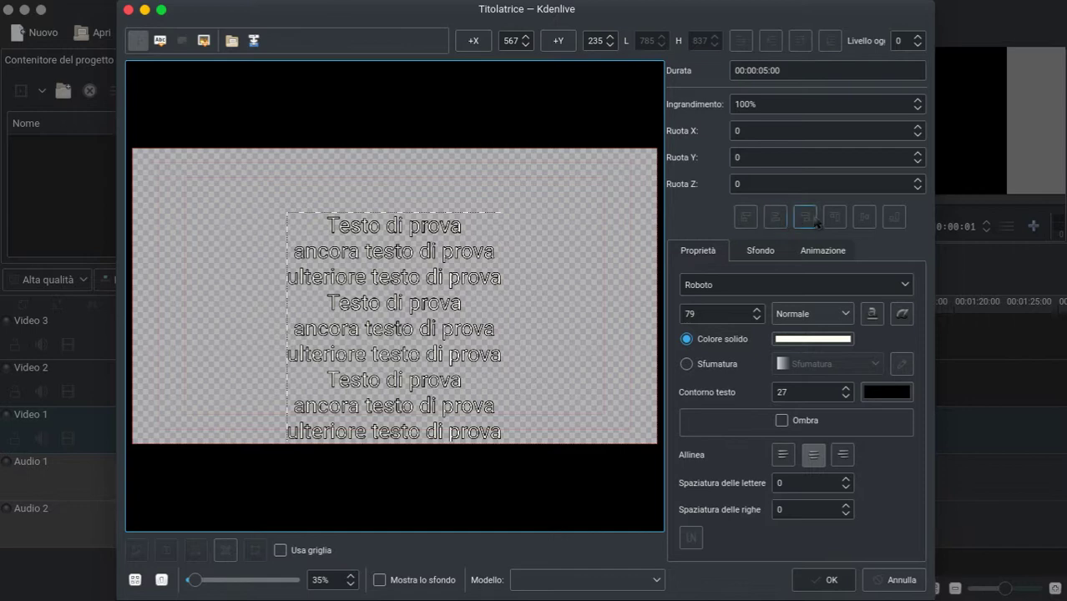
left_click(860, 225)
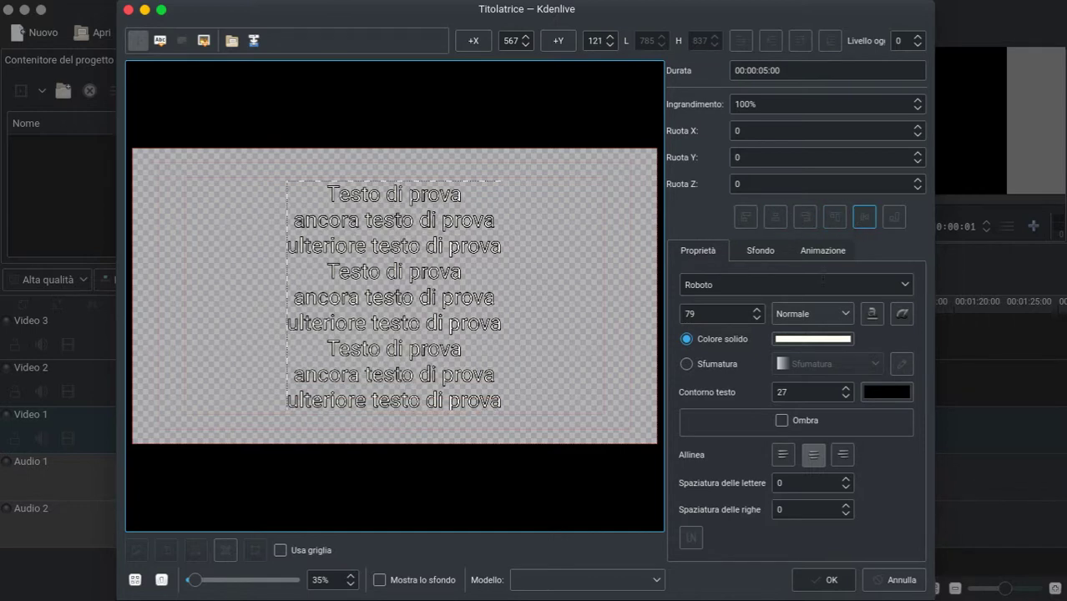
left_click(831, 580)
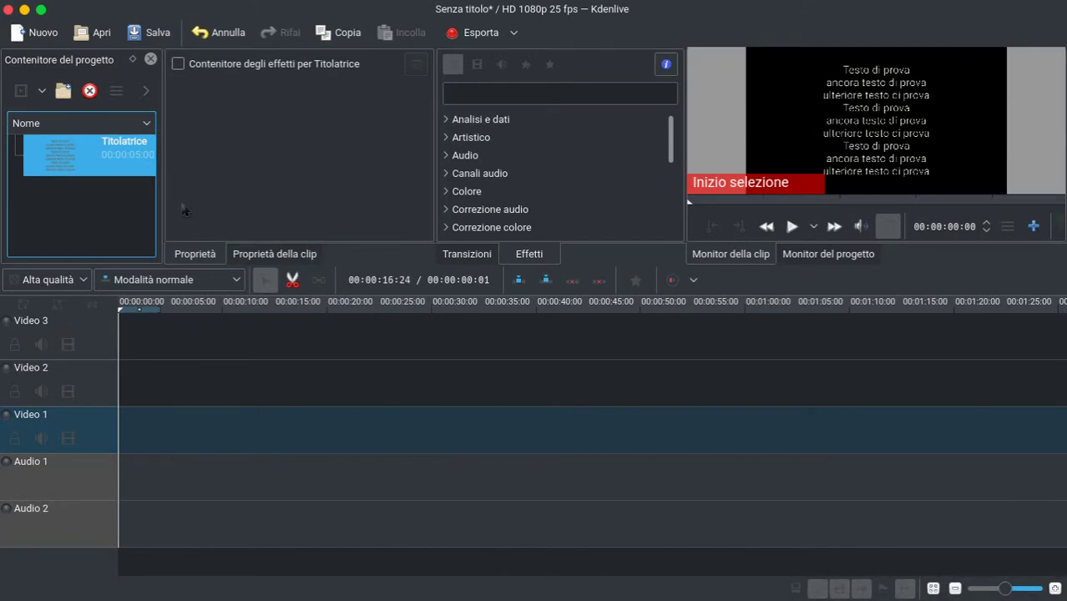
- Place the Titolatrice clip at the start of the Video 1 track and play the static title
left_click_drag(101, 261, 123, 430)
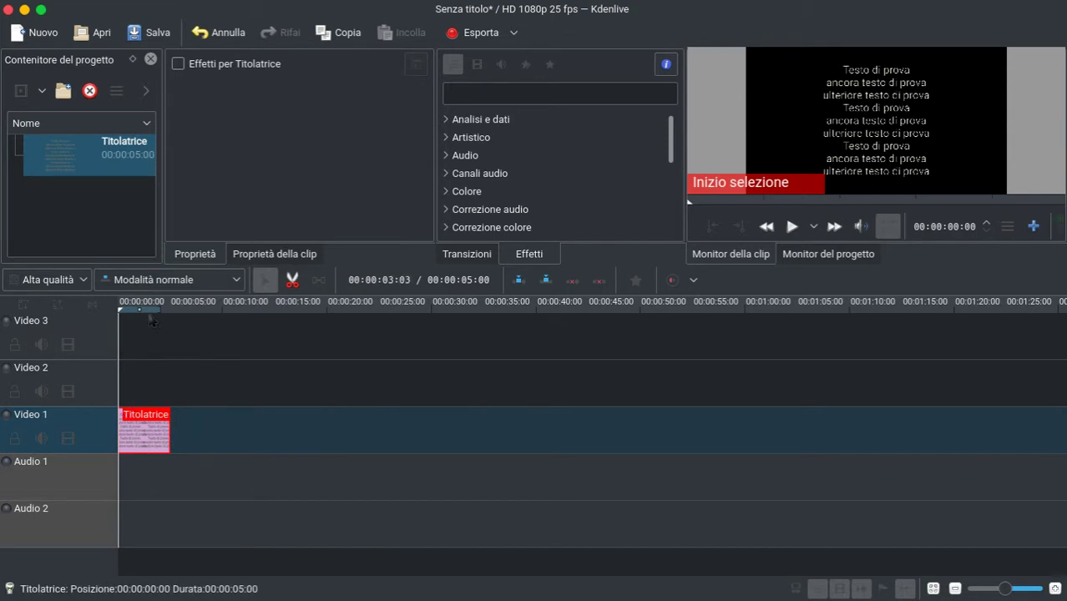
key("space")
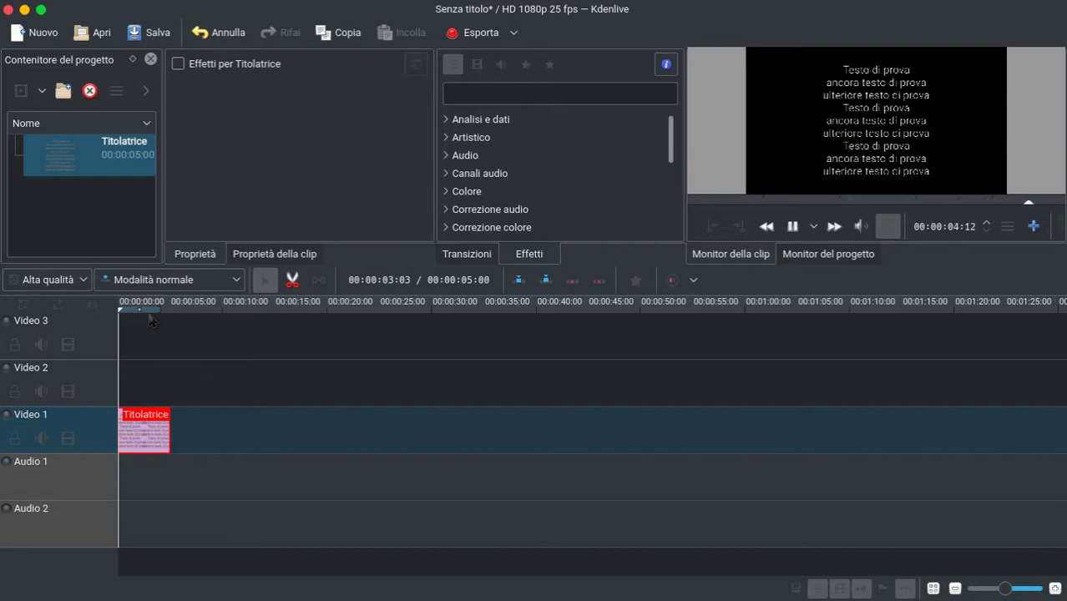
key("space")
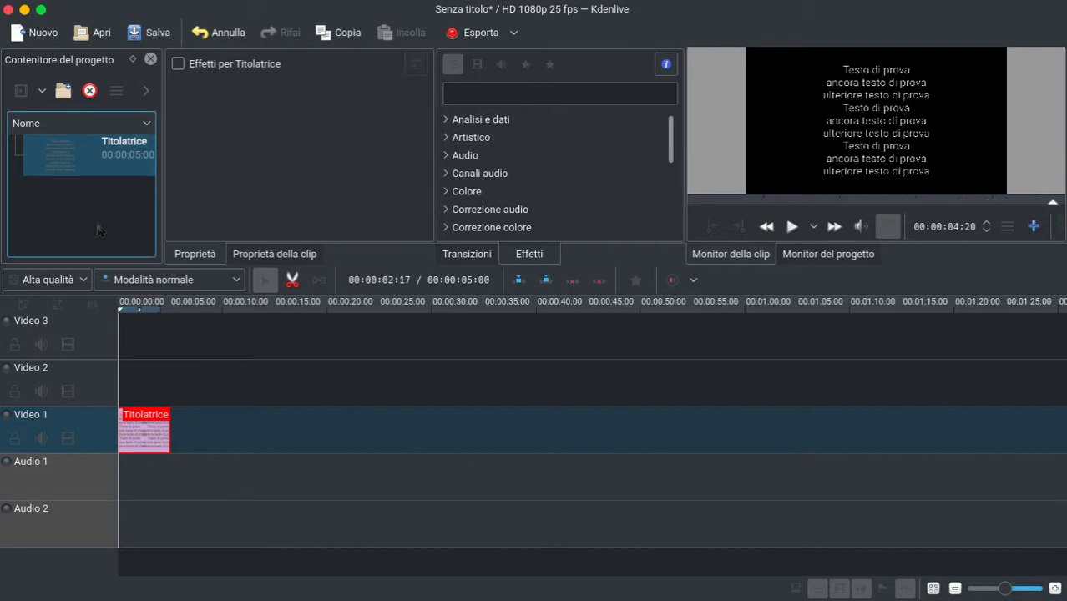
- Reopen the title for editing and move its animation start rectangle directly below the frame
double_click(58, 166)
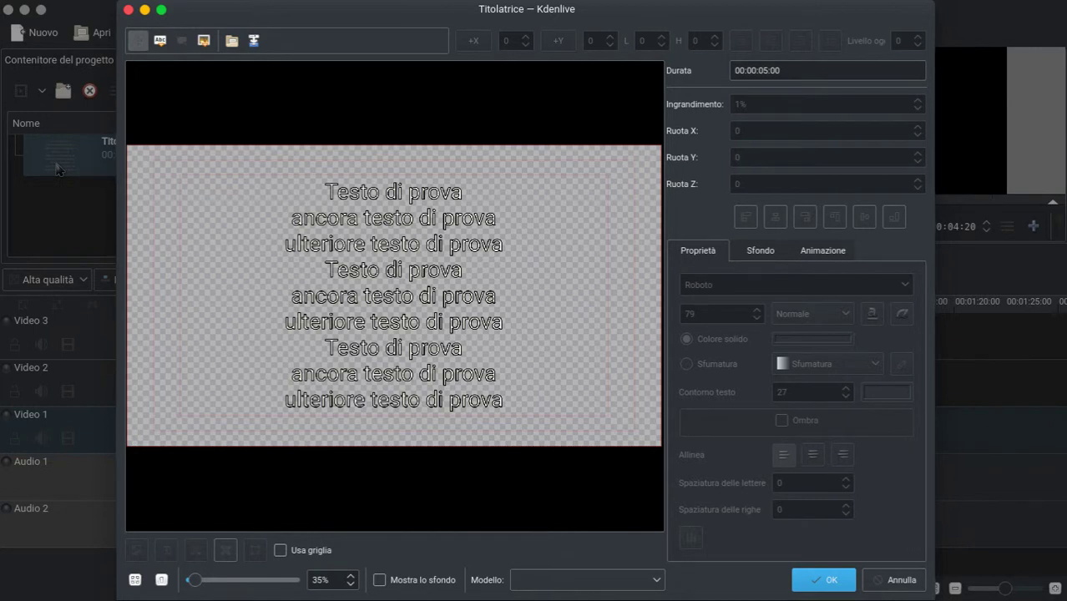
left_click(842, 255)
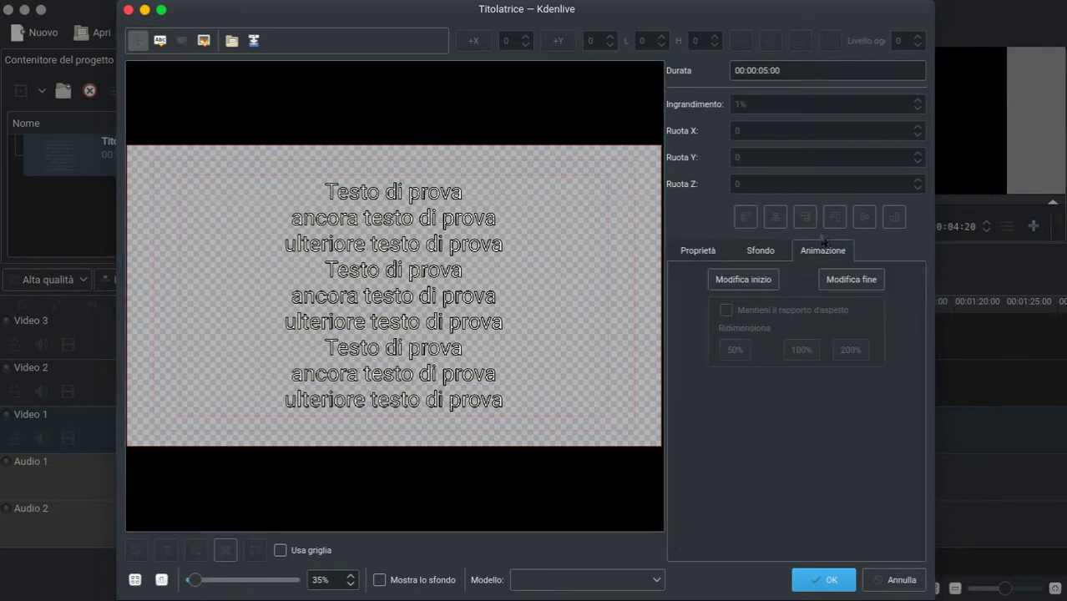
left_click(756, 284)
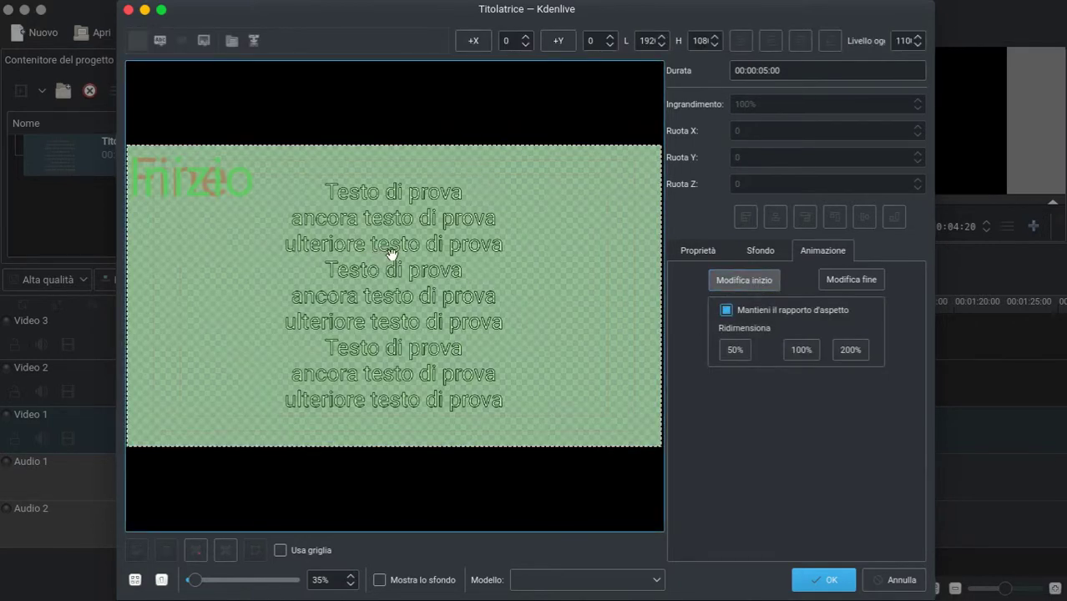
left_click_drag(395, 270, 405, 430)
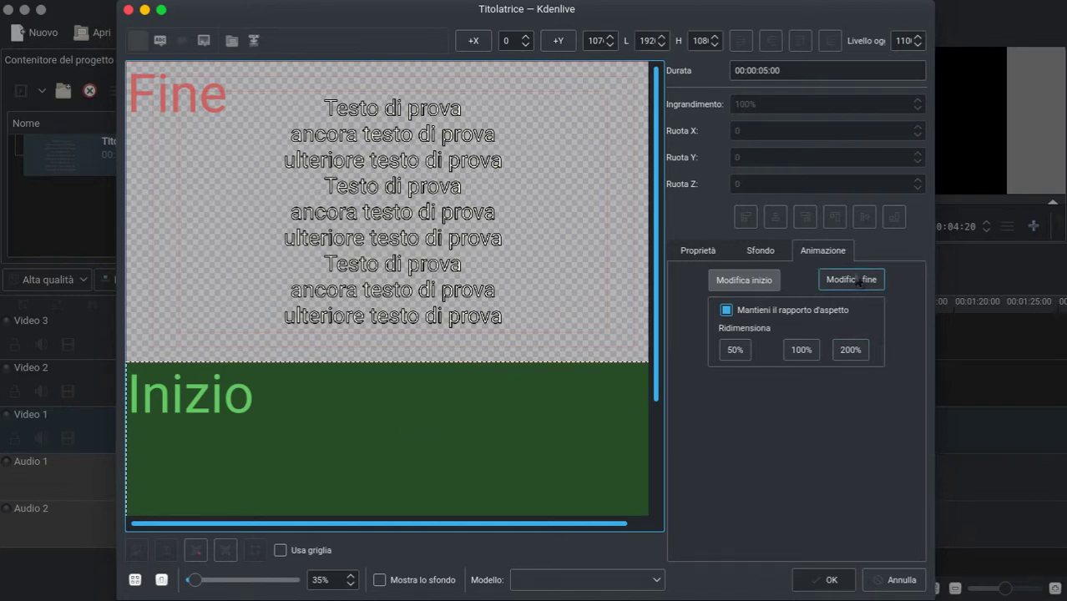
- Move the title's animation end rectangle directly above the frame and save the title
left_click(851, 280)
left_click_drag(412, 237, 435, 2)
scroll(480, 255, "up", 5)
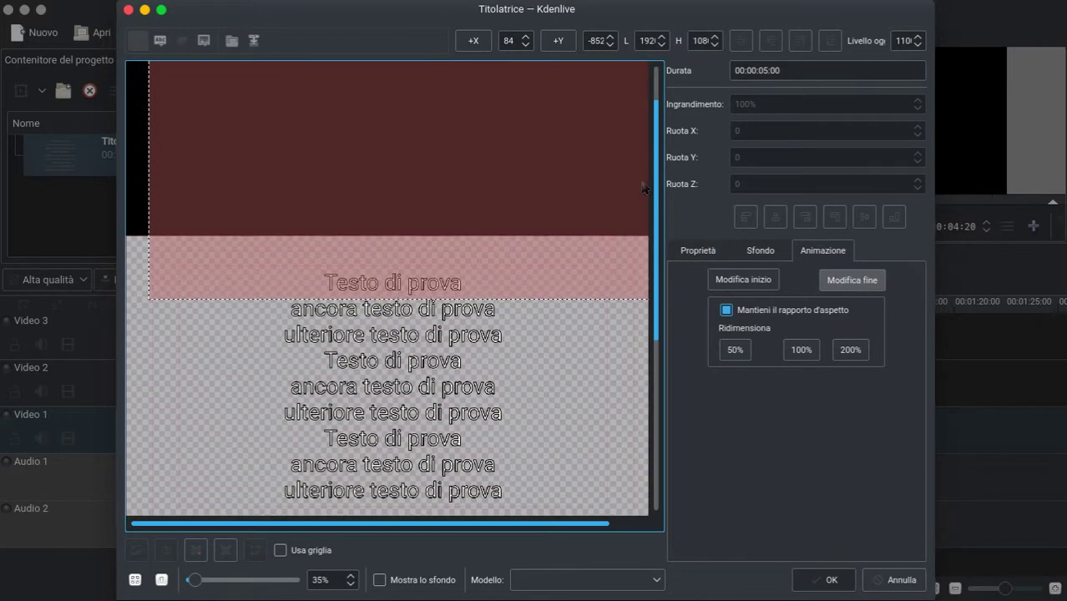
left_click_drag(481, 255, 450, 192)
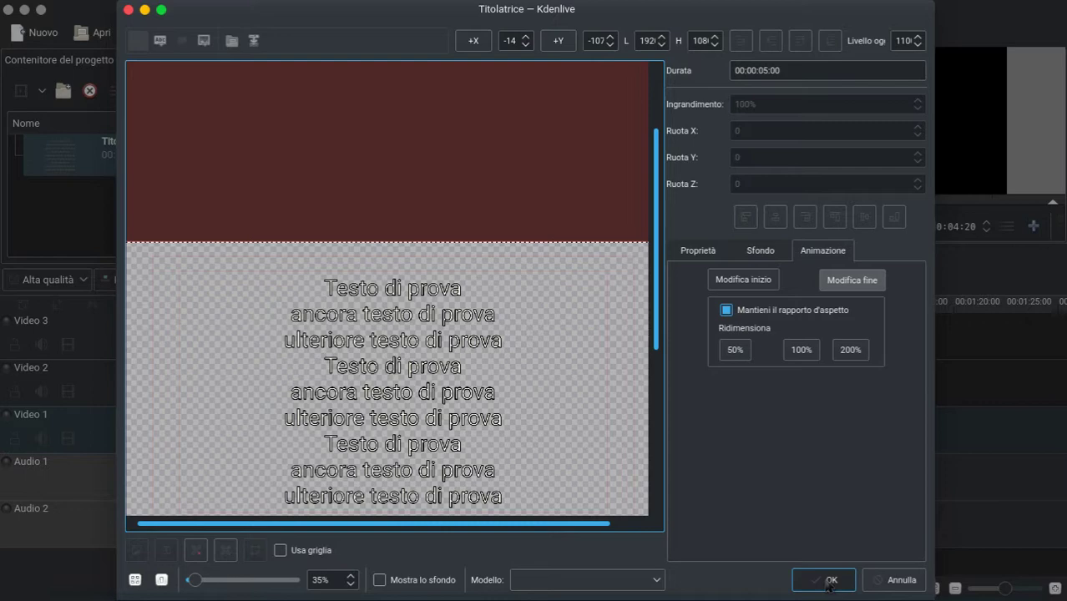
left_click(828, 586)
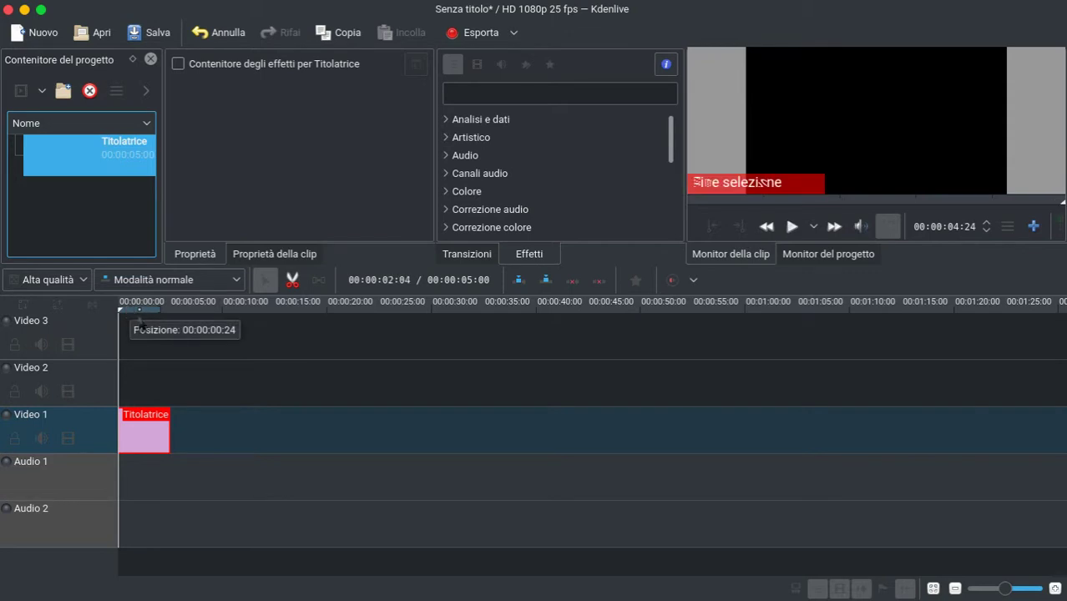
- Play the timeline from the beginning to check the title's scrolling direction
left_click(245, 344)
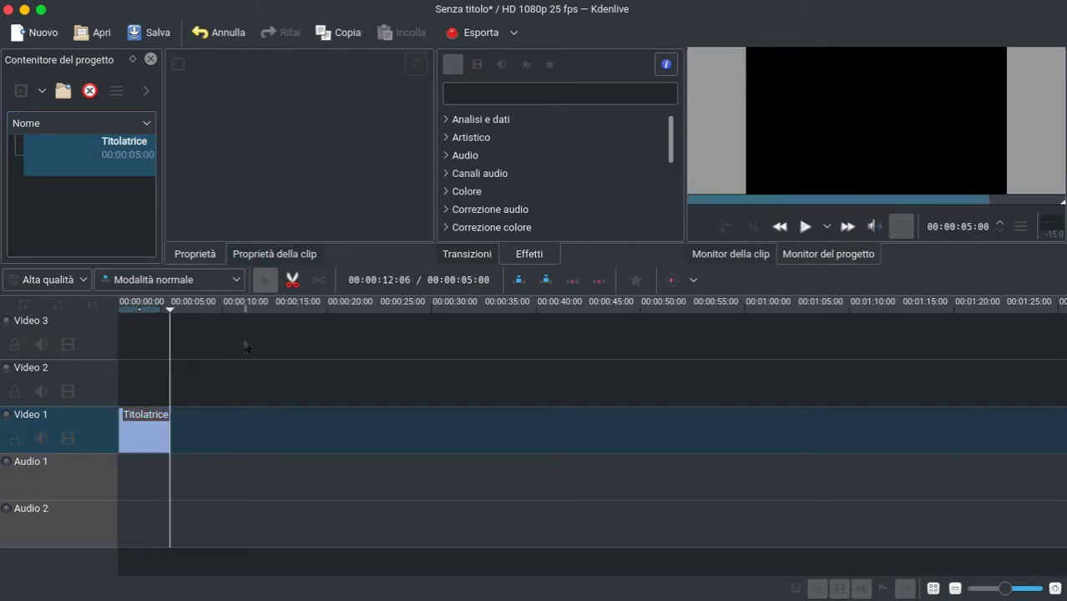
key("Home")
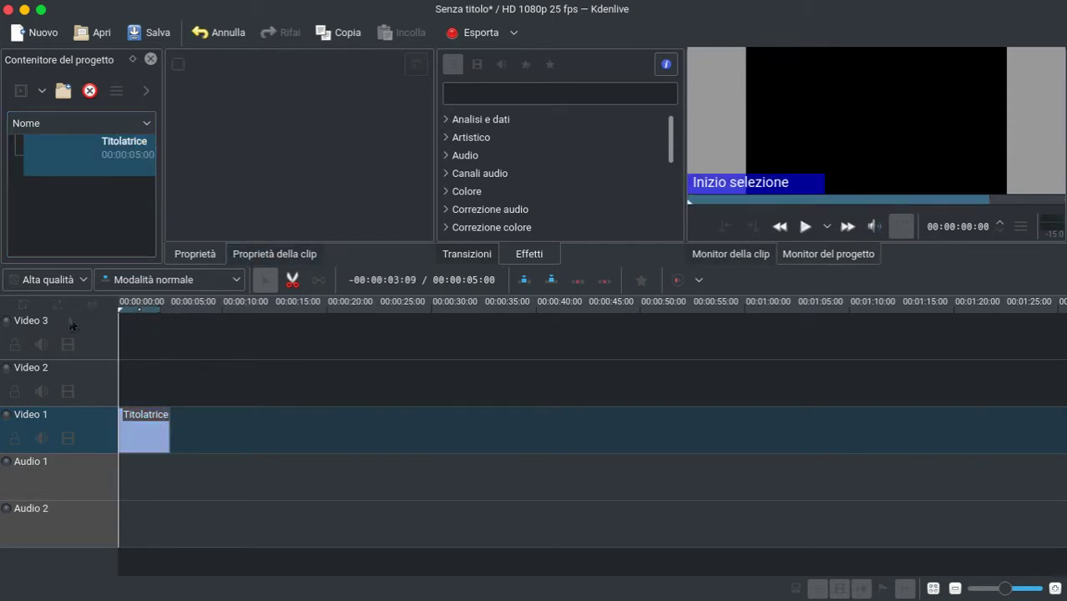
key("space")
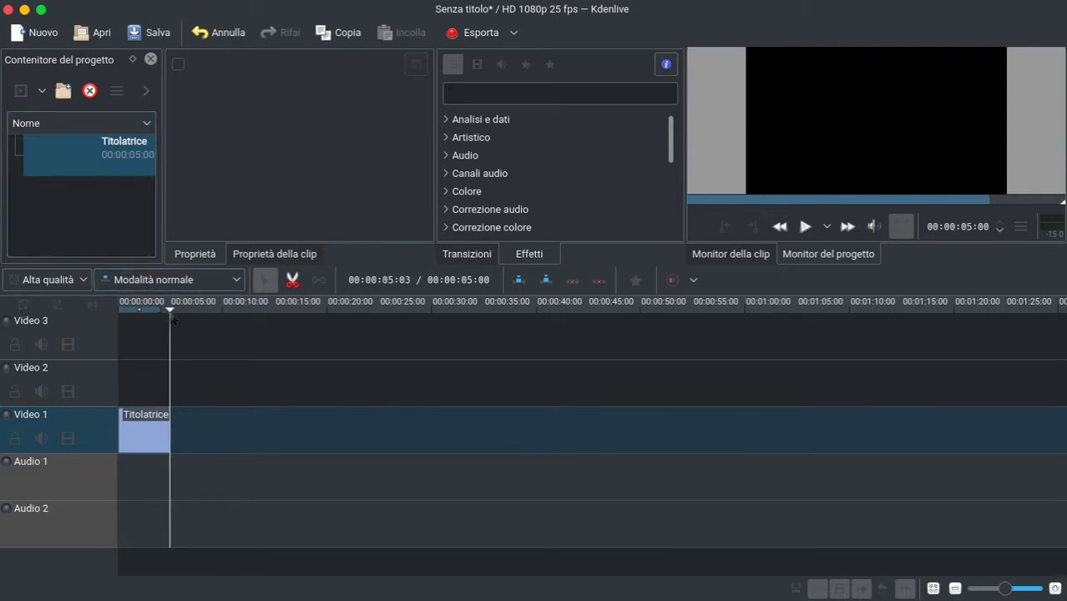
left_click_drag(171, 319, 63, 322)
key("space")
- Reopen the title's animation settings and move the start rectangle directly above the frame
double_click(79, 164)
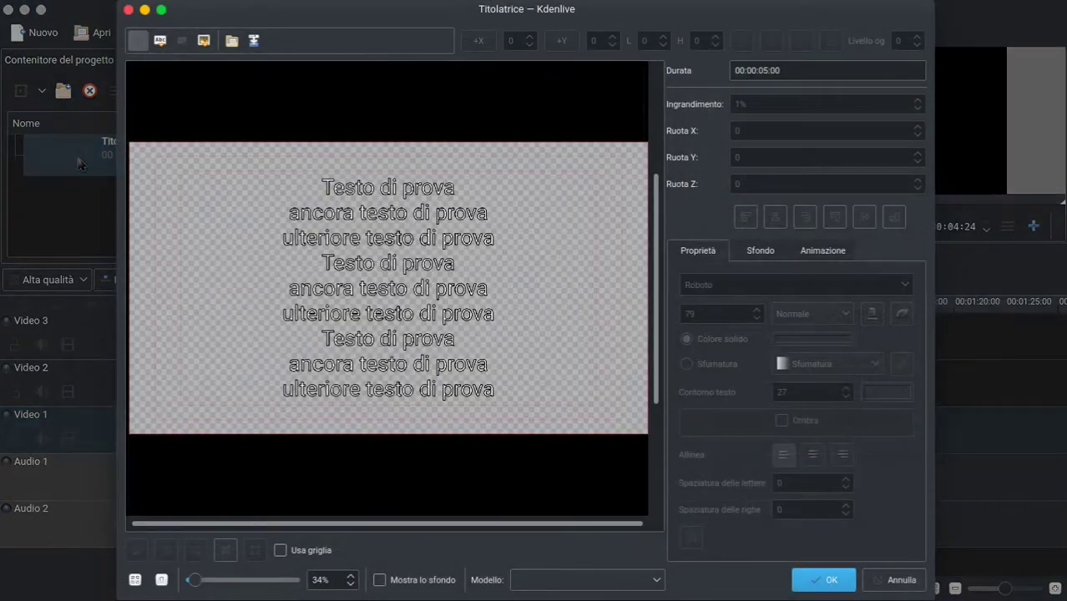
left_click(823, 252)
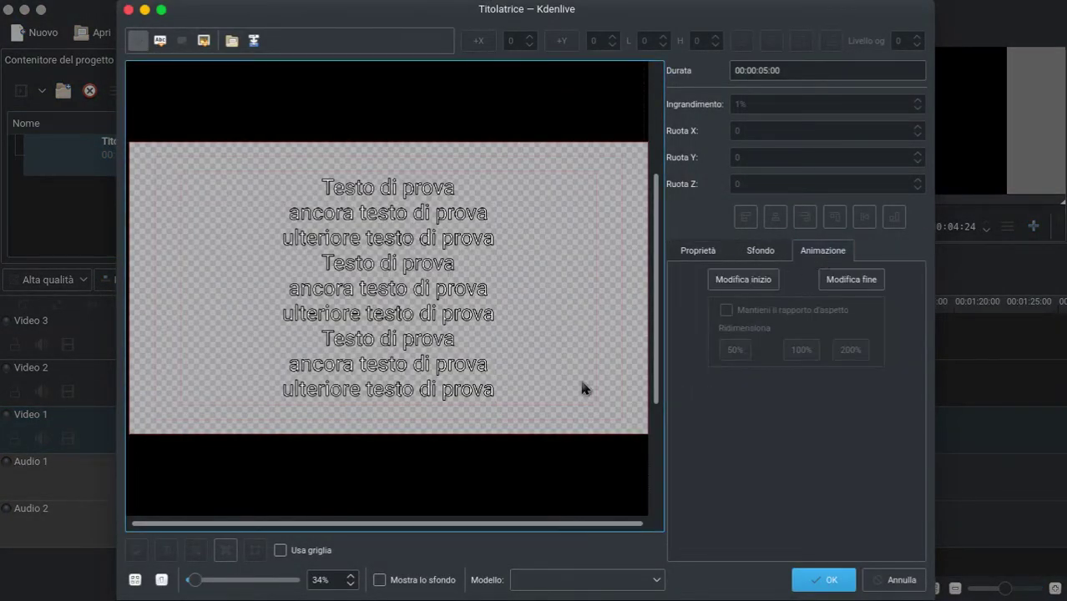
left_click(743, 280)
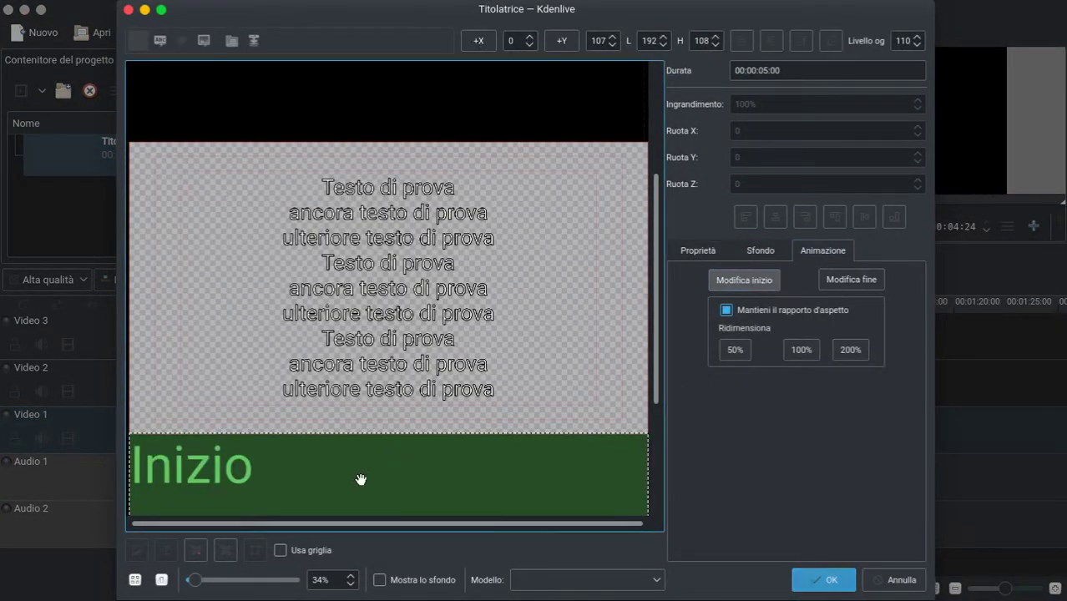
left_click_drag(360, 480, 368, 3)
left_click_drag(412, 164, 405, 62)
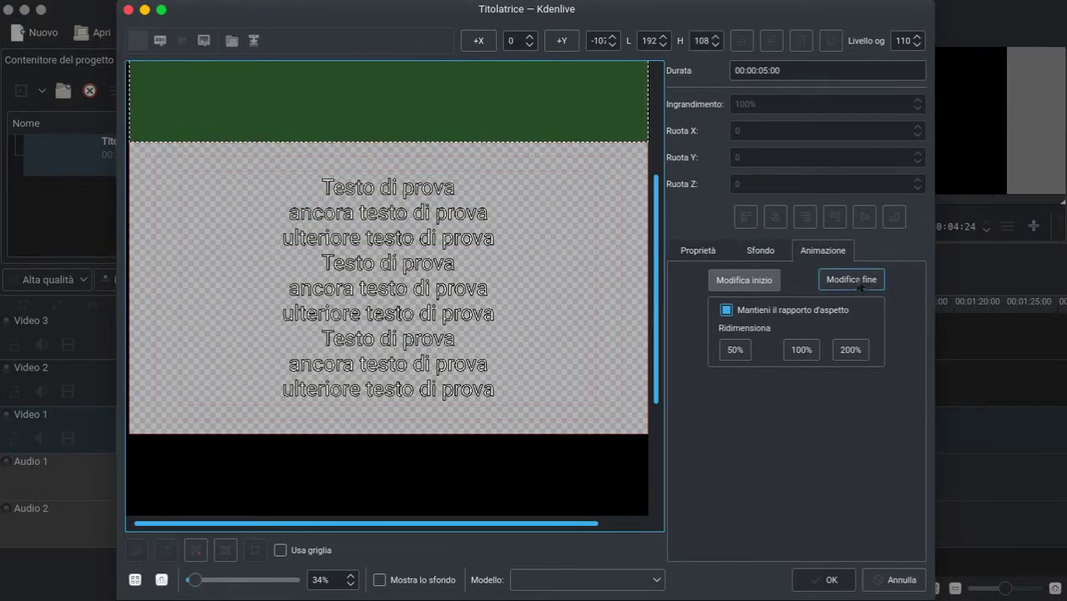
- Move the animation end rectangle directly below the frame, save the title and play the reversed scroll from the beginning
left_click(859, 287)
left_click_drag(512, 91, 525, 598)
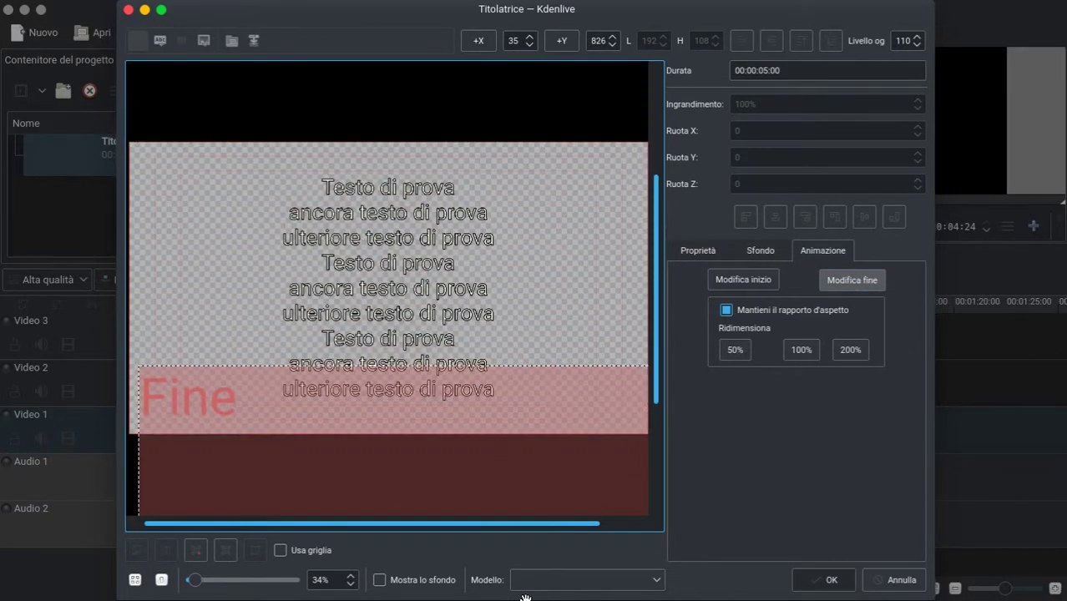
left_click_drag(462, 419, 456, 464)
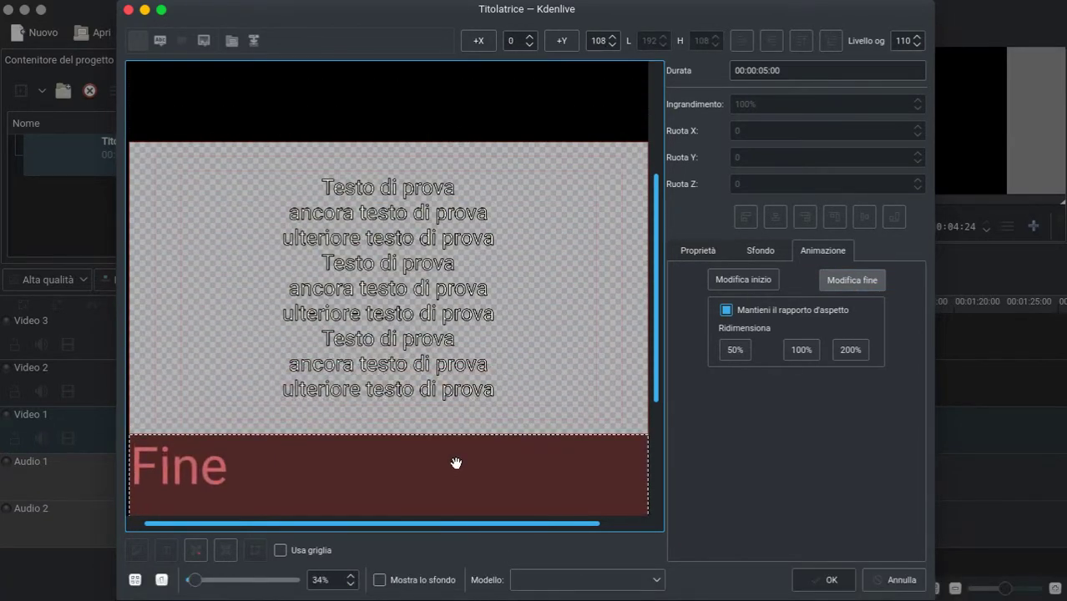
left_click(826, 580)
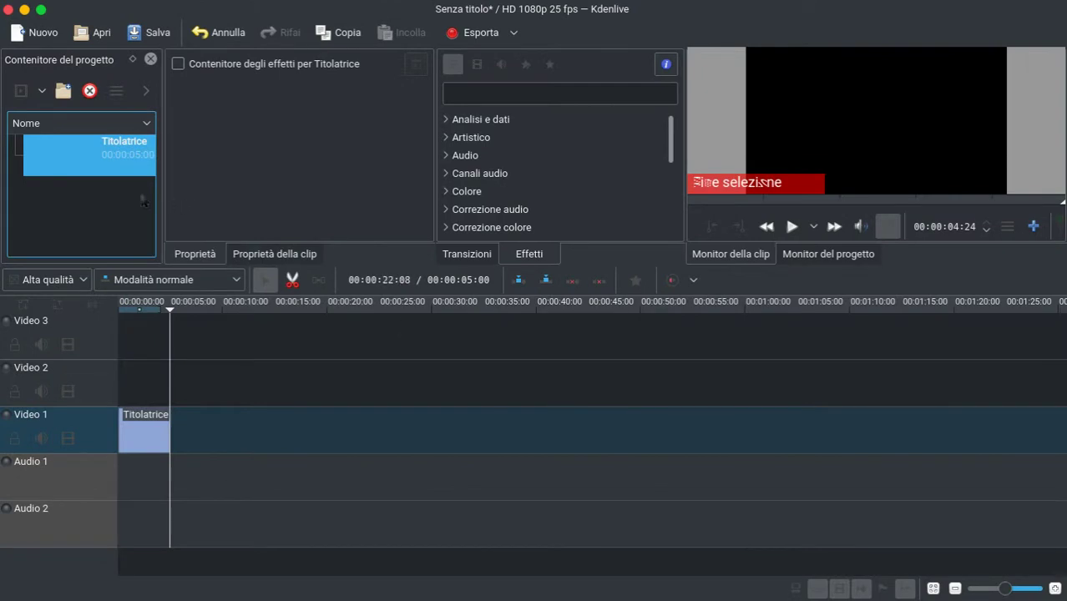
left_click_drag(174, 320, 108, 330)
key("space")
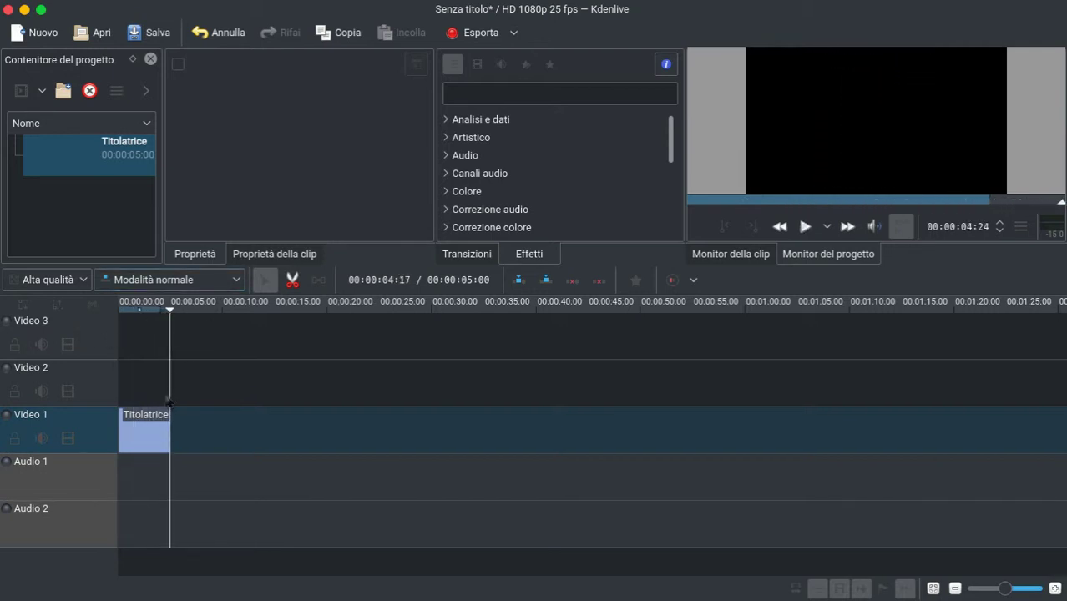
- Add a fade from black of 9 frames and a fade to black of 14 frames to the title clip on Video 1
scroll(150, 430, "up", 3)
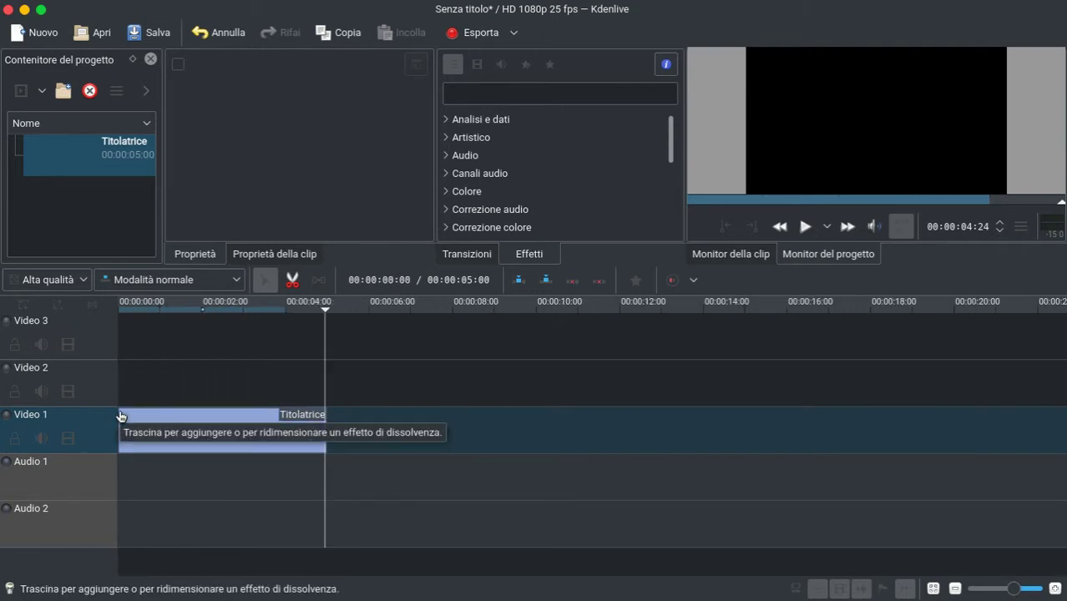
left_click_drag(119, 416, 136, 420)
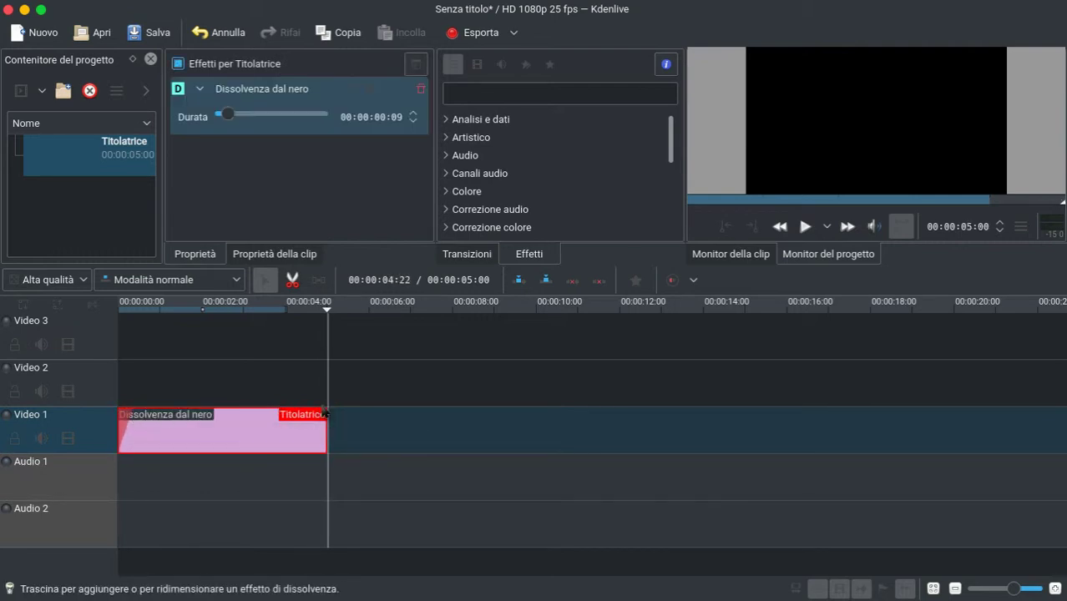
left_click_drag(328, 415, 303, 414)
- Play the timeline from the beginning to check the fades on the scrolling title
left_click_drag(258, 315, 61, 327)
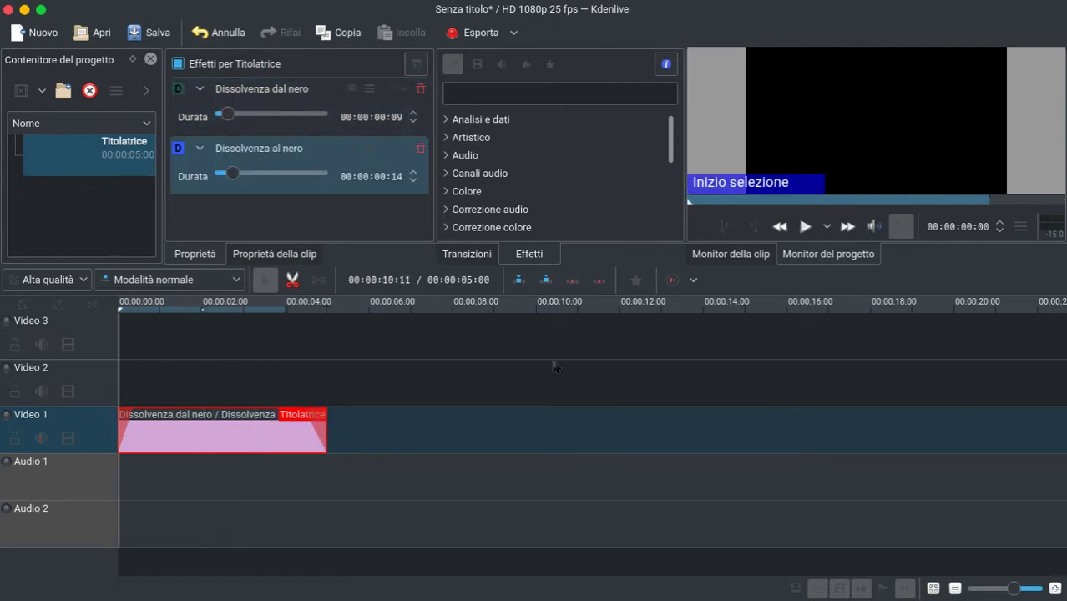
key("space")
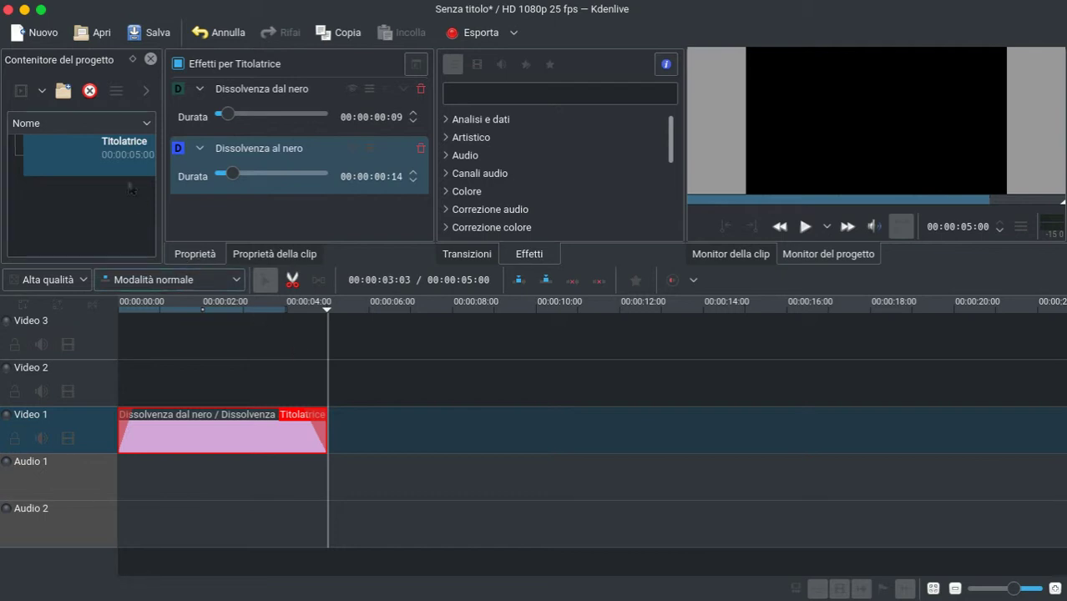
left_click(121, 166)
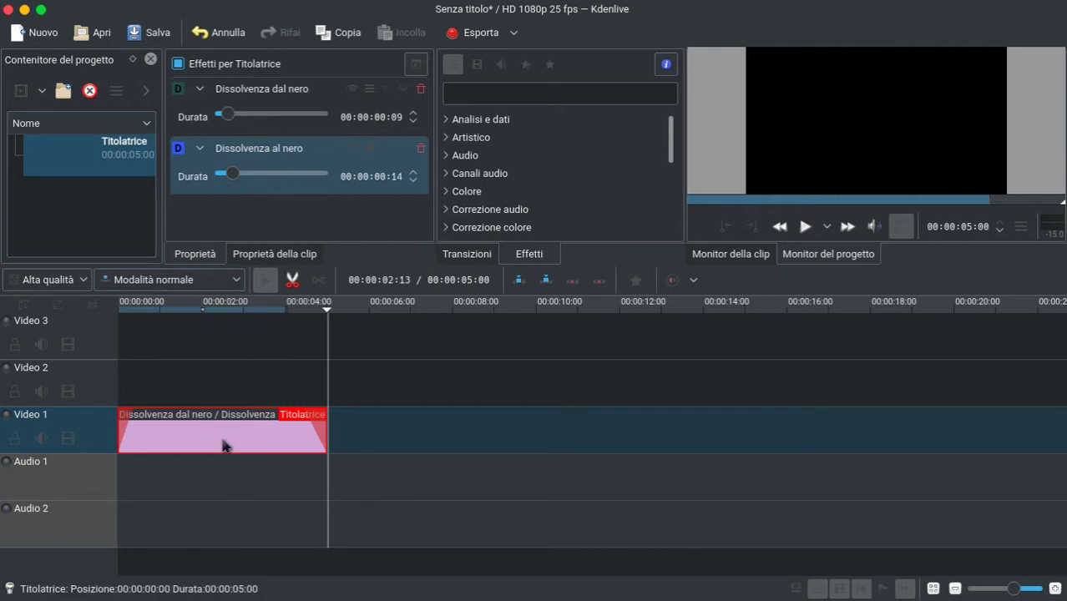
- Replace the title on Video 1 by deleting it and creating a new title clip reading "Testo di prova ancora testo di prova ulteriore testo di prova" on three lines
key("Delete")
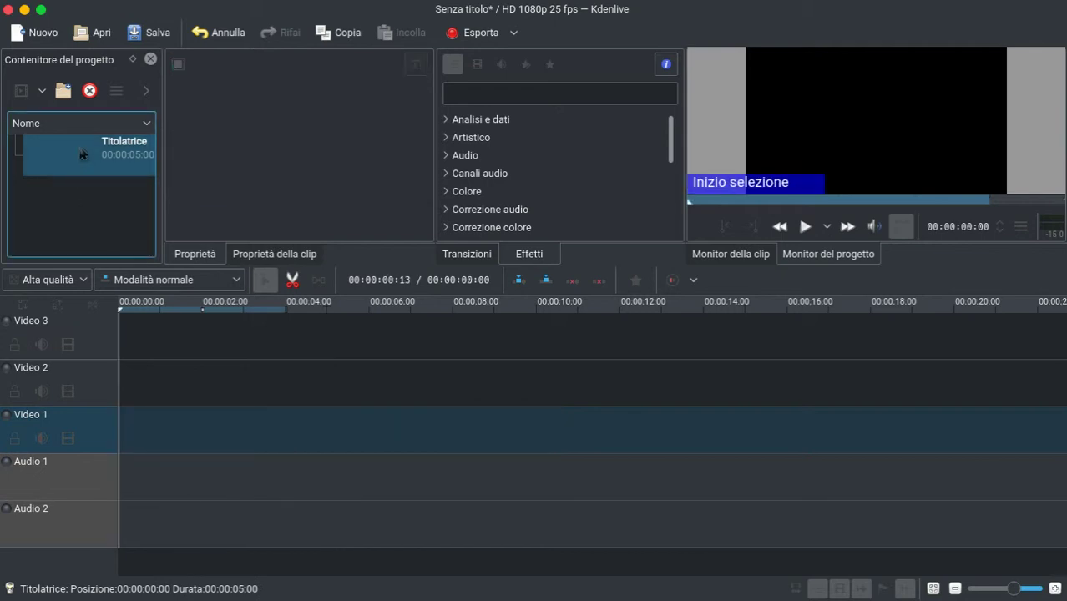
right_click(60, 220)
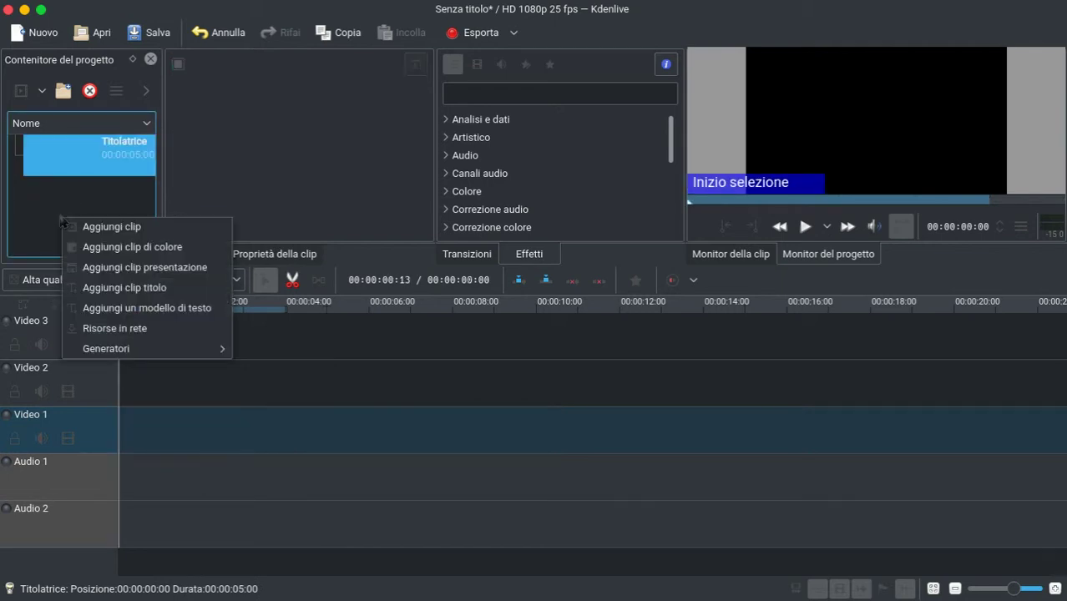
left_click(111, 290)
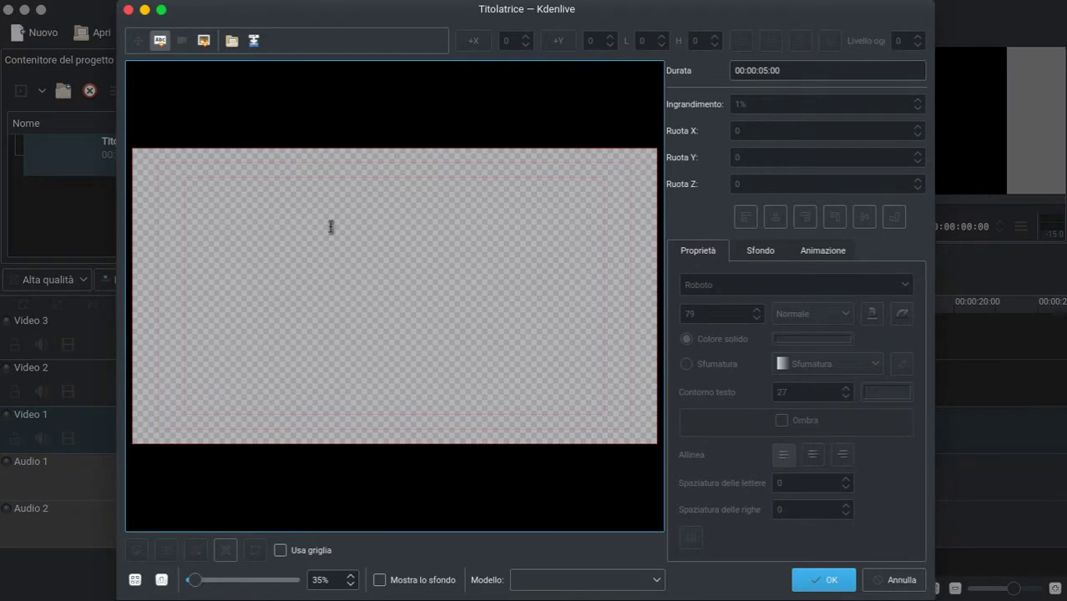
left_click(331, 227)
type("Testo di prova ancora testo di prova ulteriore testo di prova")
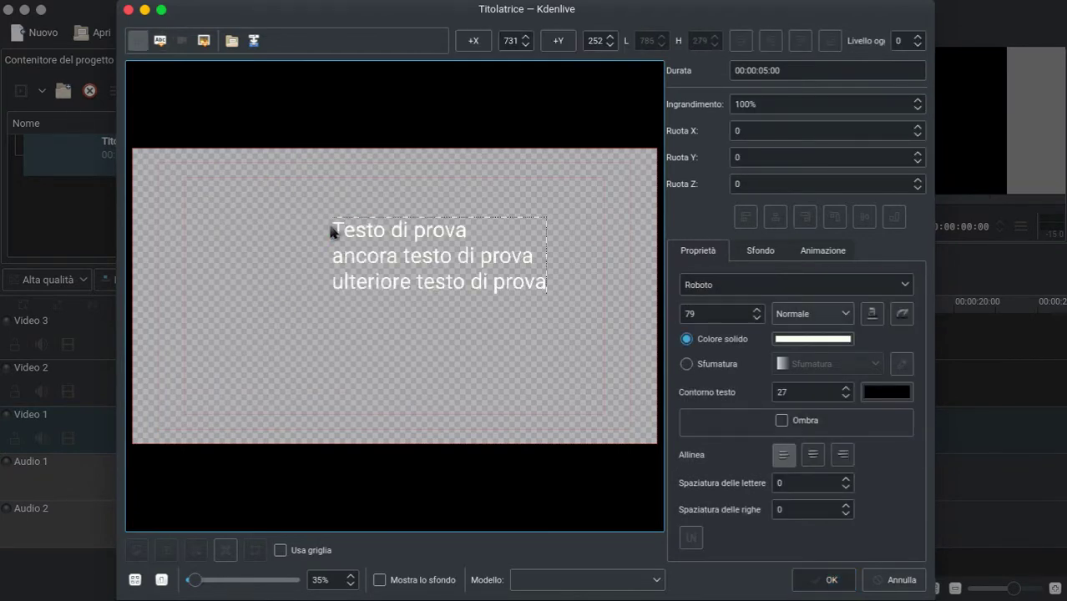
- Join the first two lines of the title text into one line and centre the text horizontally in the frame
double_click(468, 234)
left_click(468, 234)
key("Delete")
double_click(468, 236)
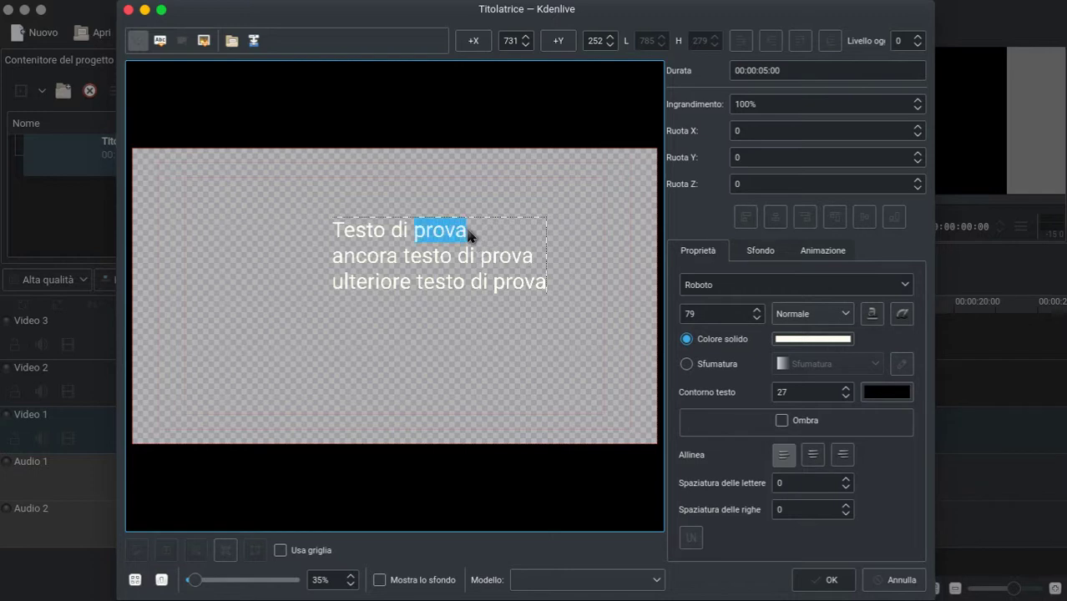
left_click(468, 236)
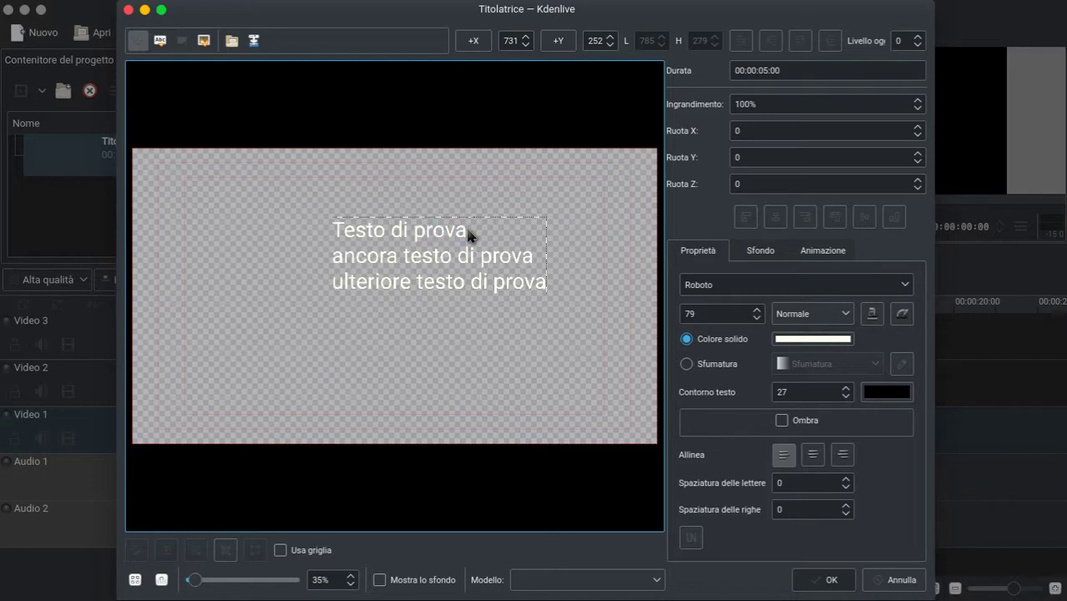
key("Delete")
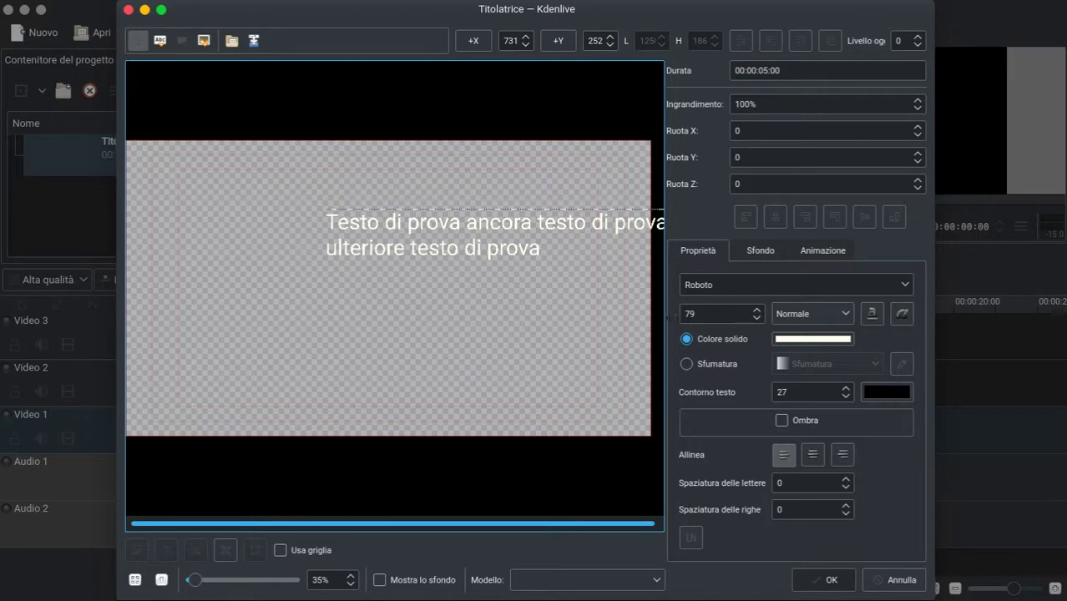
left_click(776, 218)
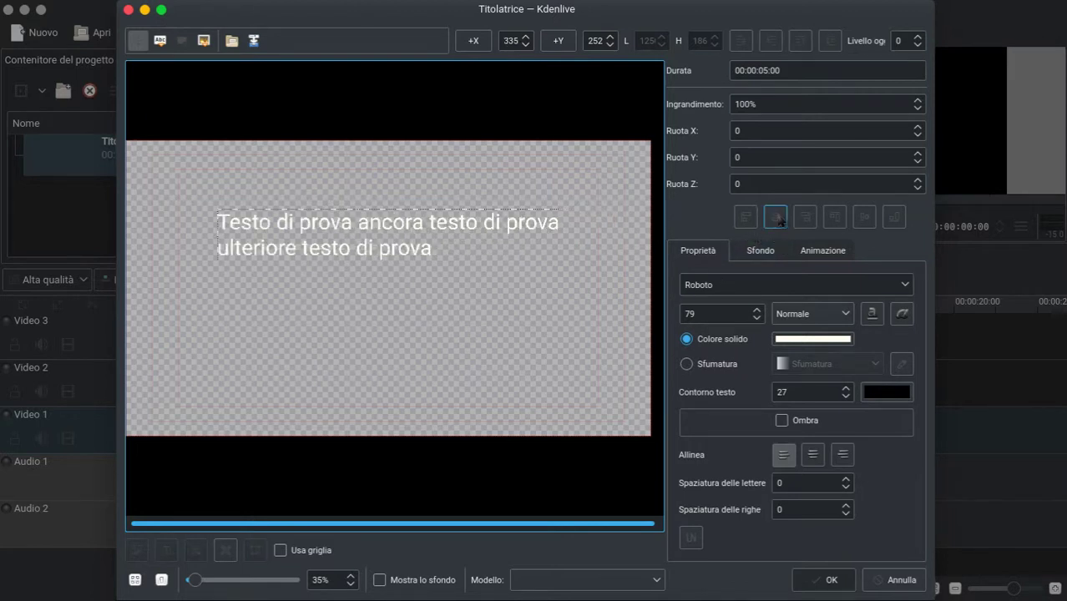
- Join the remaining line onto the first and align the single-line text with the frame's left edge
double_click(553, 224)
left_click(564, 229)
key("Delete")
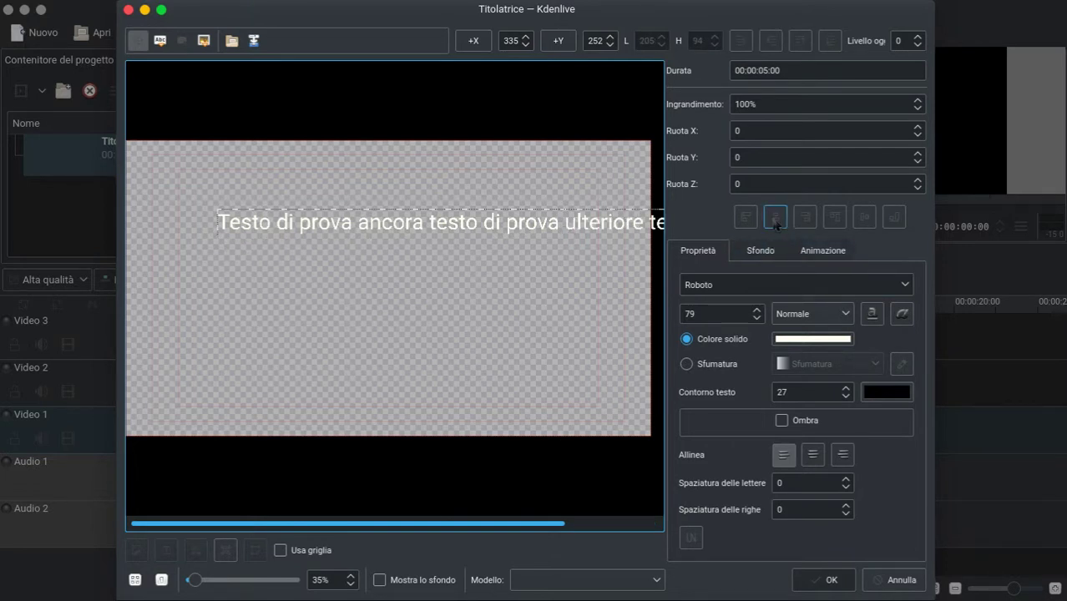
left_click(746, 221)
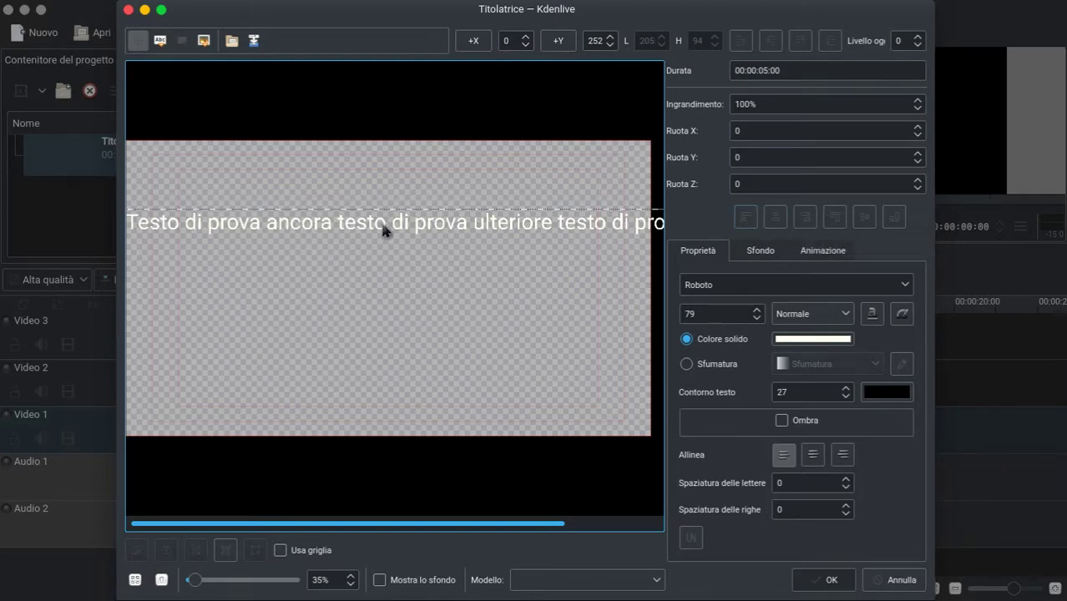
- Append a copy of the sentence to the same line and place the horizontally centred text along the frame's lower edge, at about Y 986
double_click(184, 231)
key("ctrl+c")
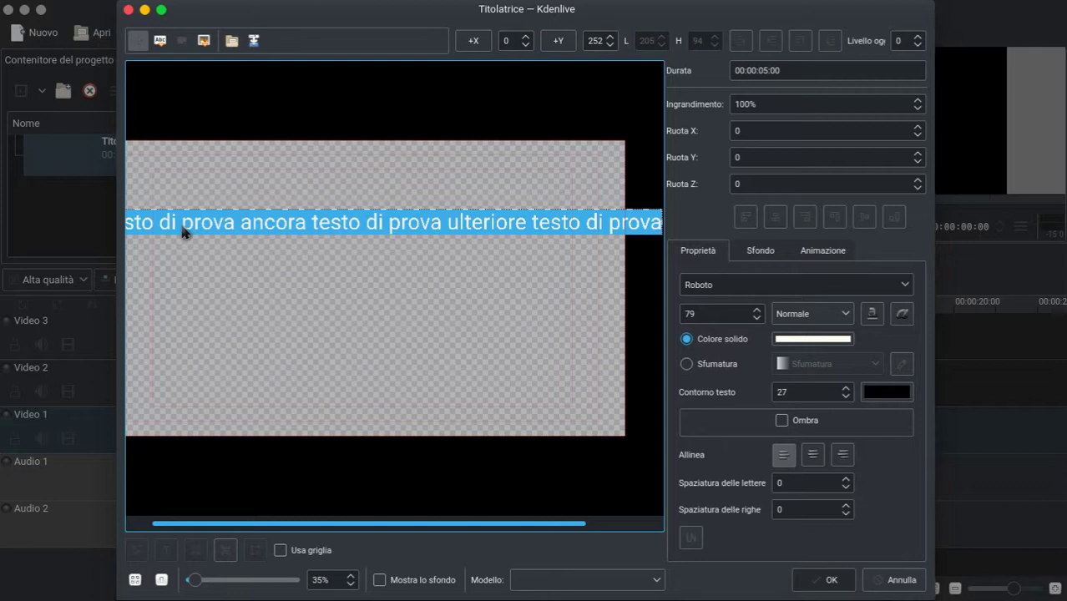
left_click(184, 231)
key("End")
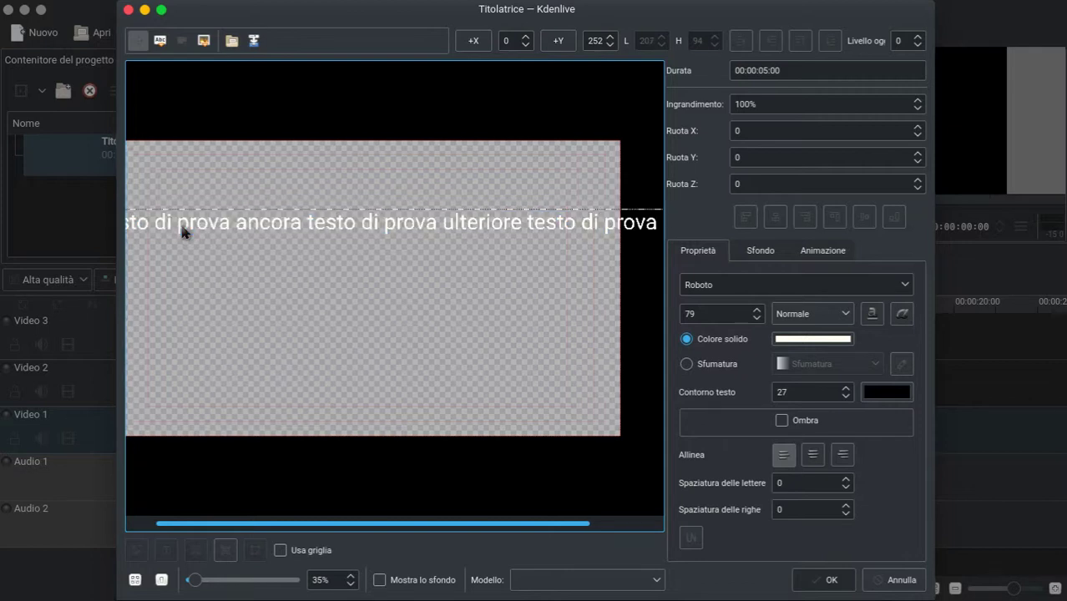
key("ctrl+v")
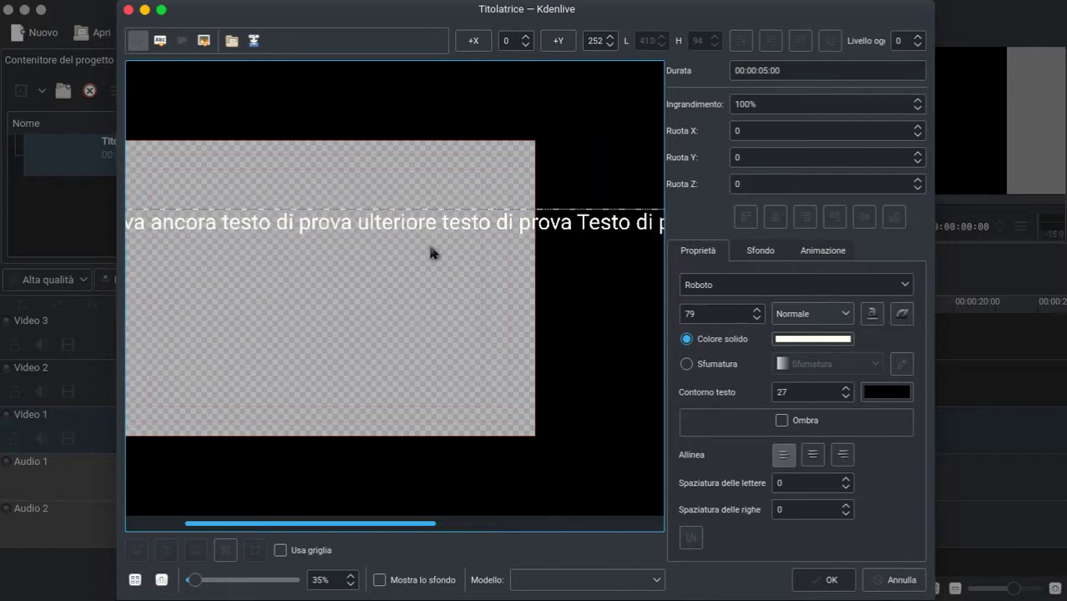
left_click(770, 222)
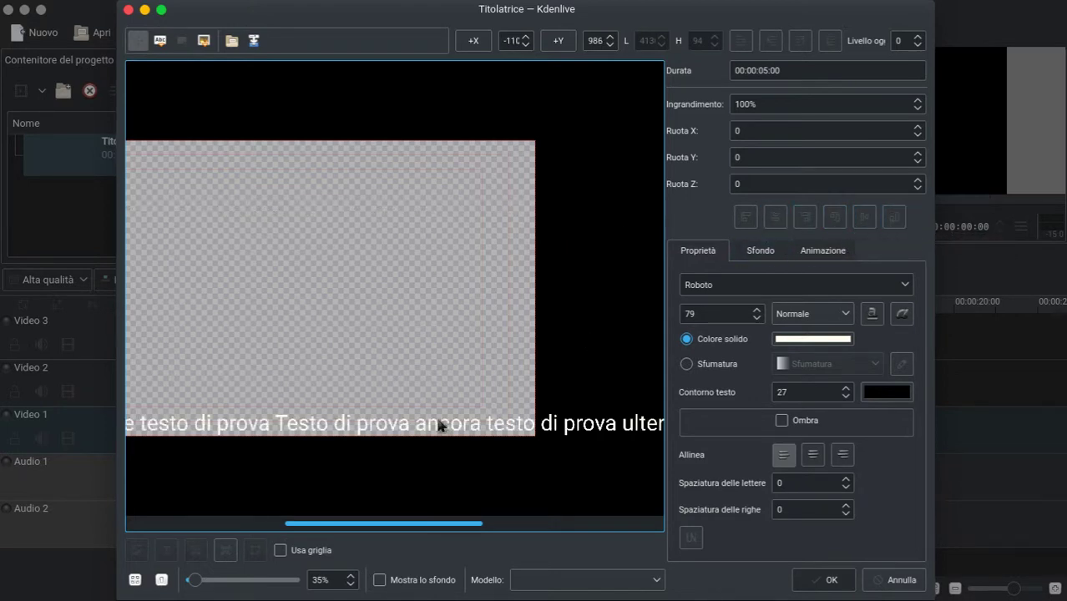
left_click_drag(356, 526, 438, 505)
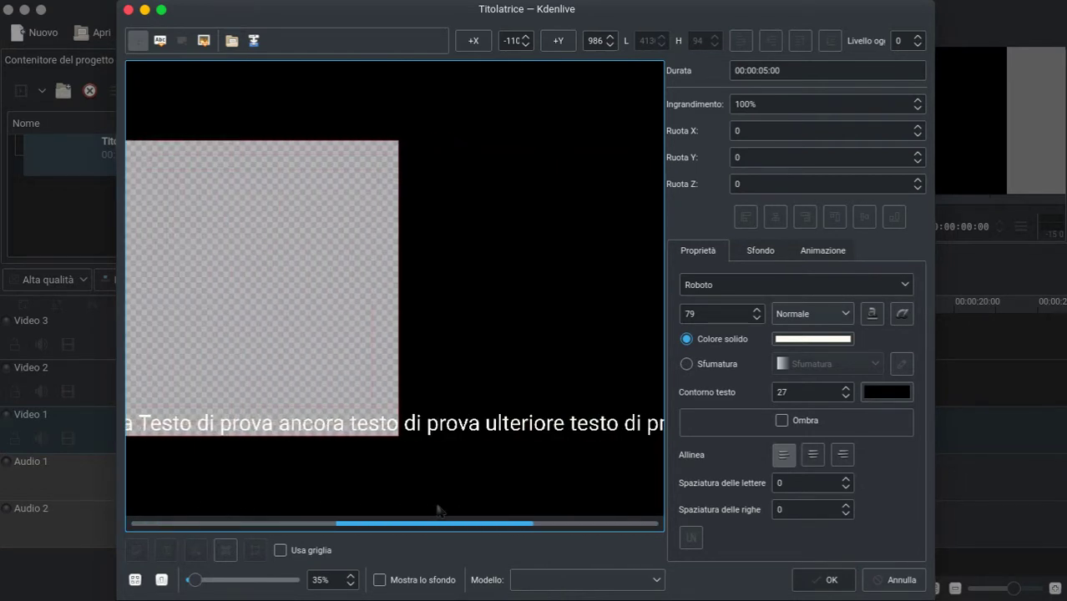
- Move the animation start rectangle to the left of the frame, just before the beginning of the text line
left_click(823, 251)
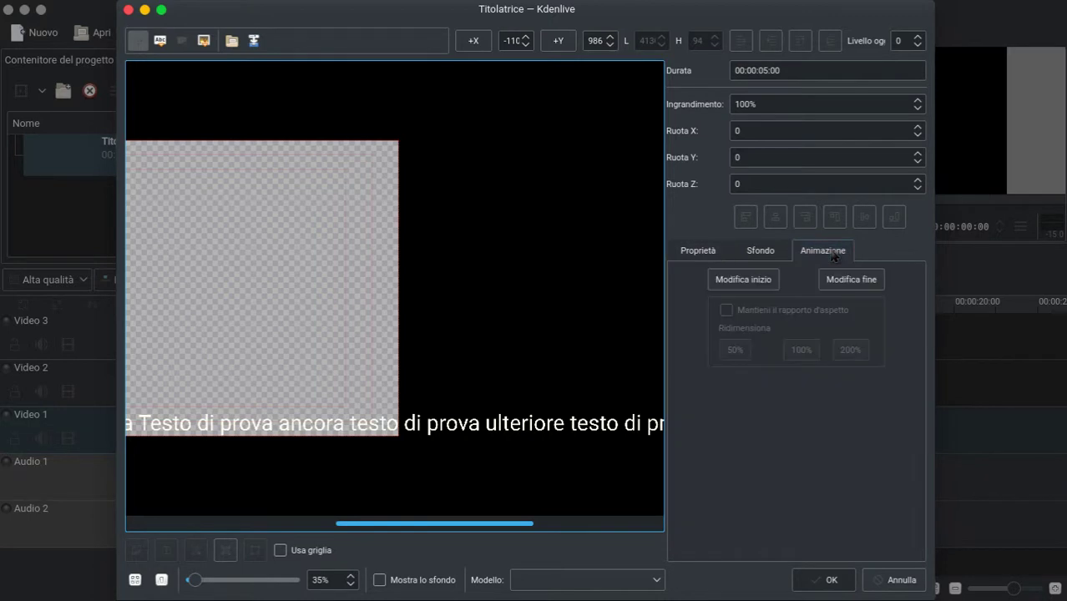
left_click(745, 284)
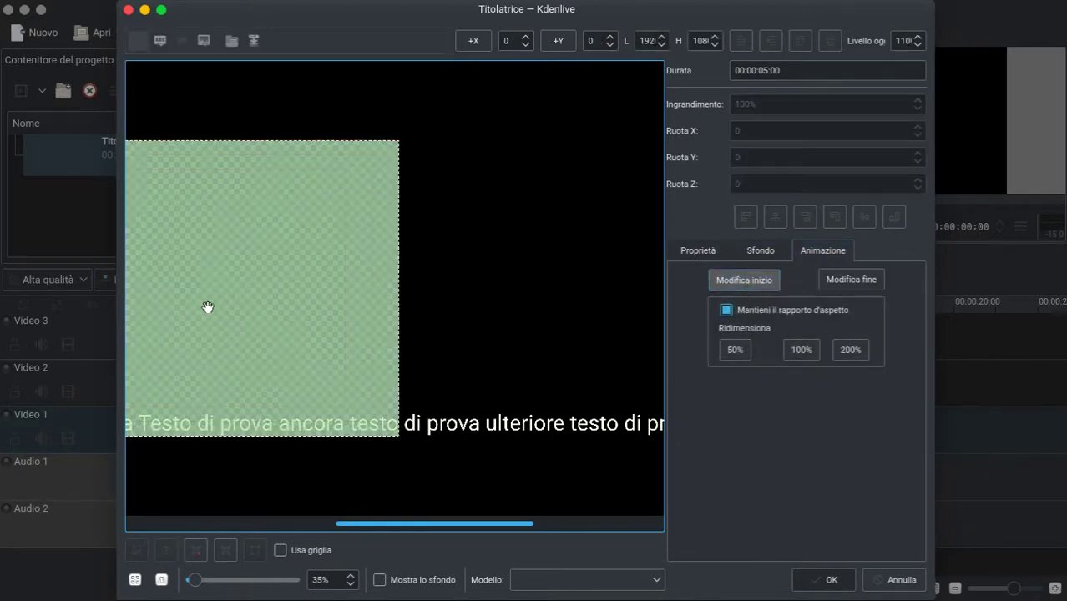
left_click_drag(422, 528, 210, 506)
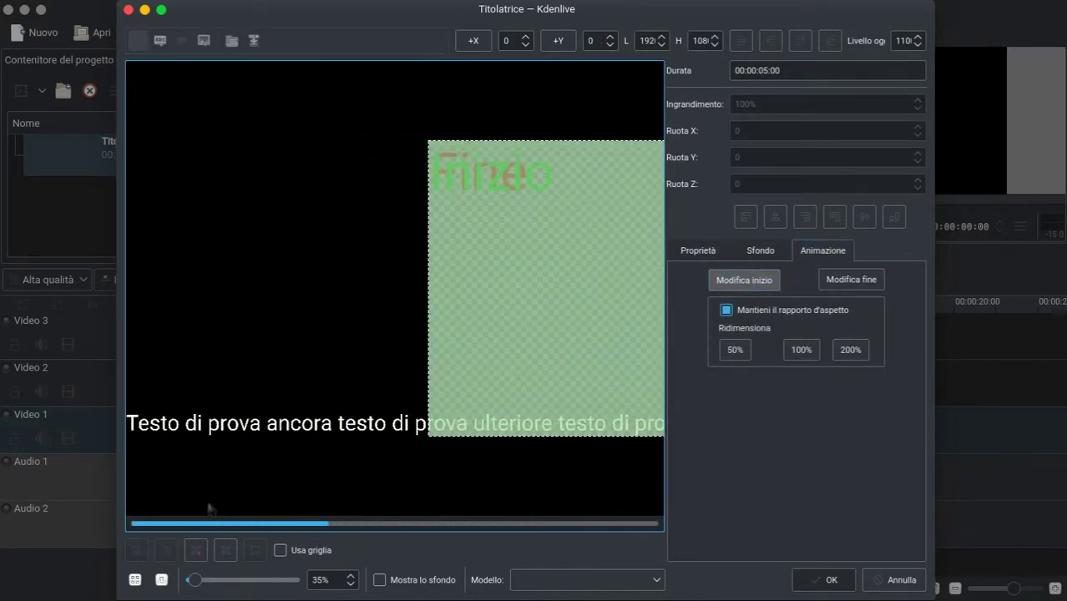
left_click_drag(541, 287, 92, 306)
left_click_drag(399, 274, 115, 267)
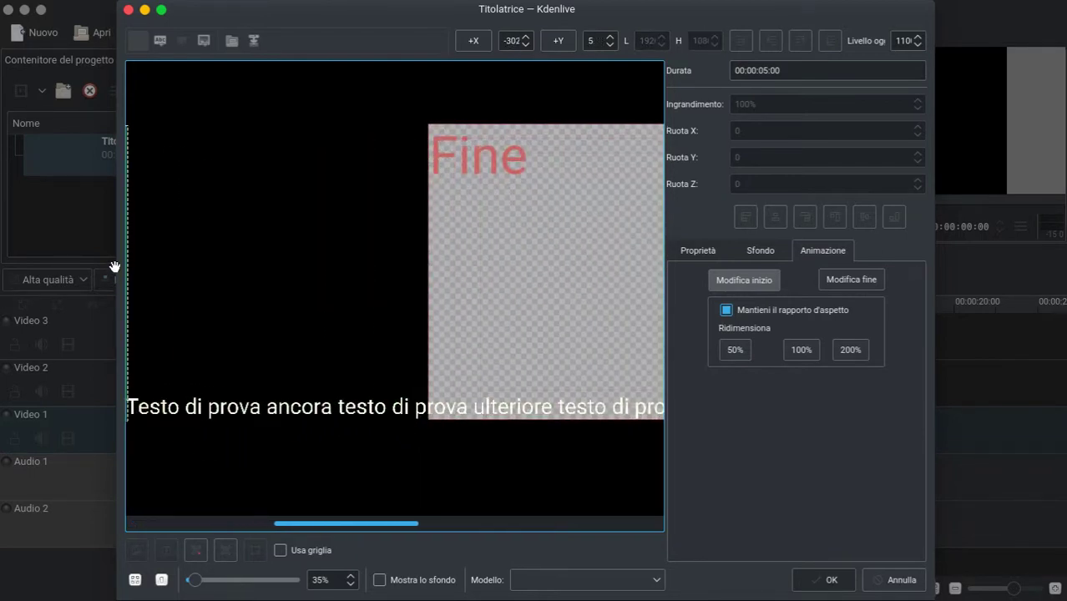
- Move the animation end rectangle to the right of the frame, just past the end of the text line, and save the title
left_click_drag(334, 523, 497, 528)
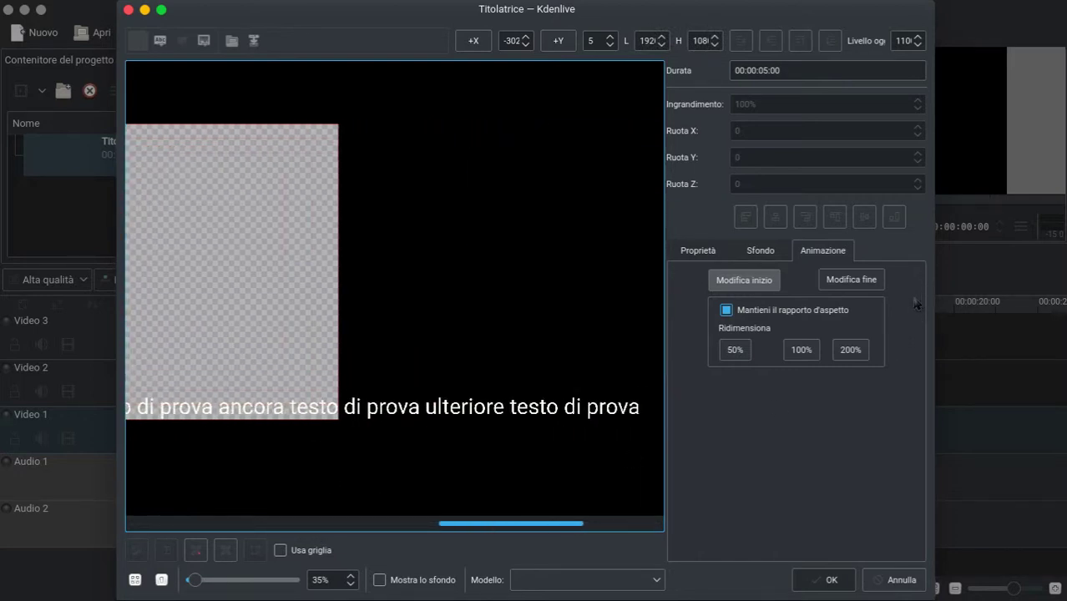
left_click(852, 280)
left_click_drag(264, 253, 740, 279)
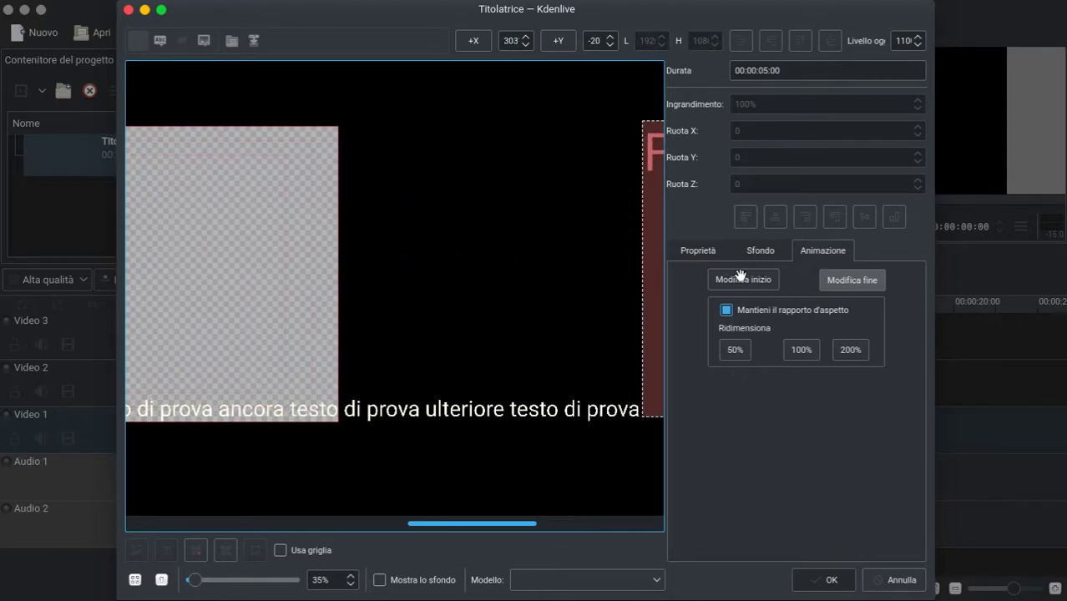
left_click(820, 581)
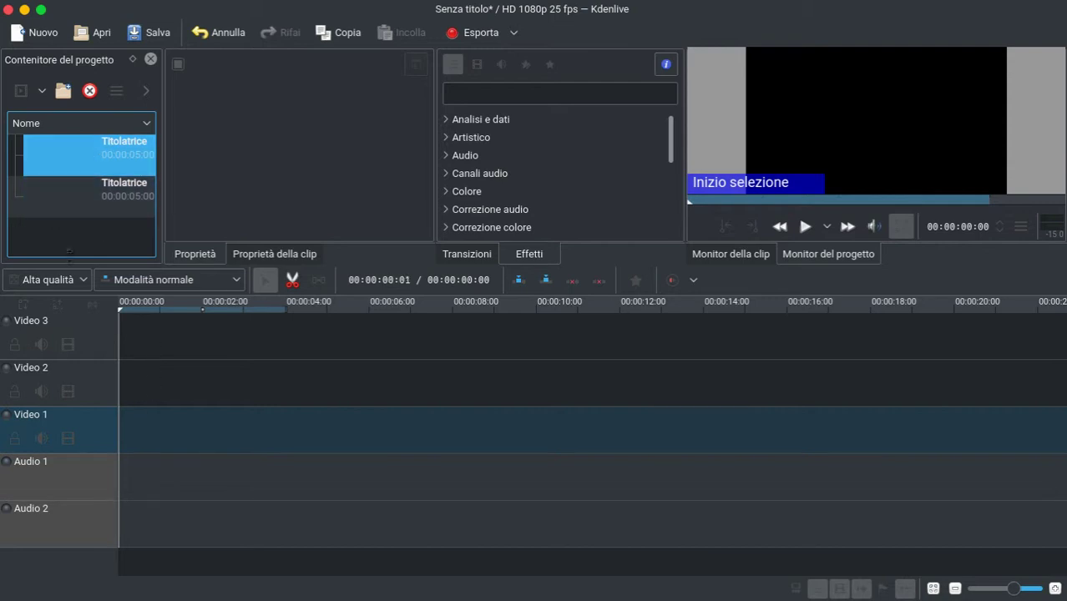
- Place the new title clip at the start of Video 1 and play the horizontal scroll from the beginning, then return to the start
left_click_drag(67, 205, 120, 438)
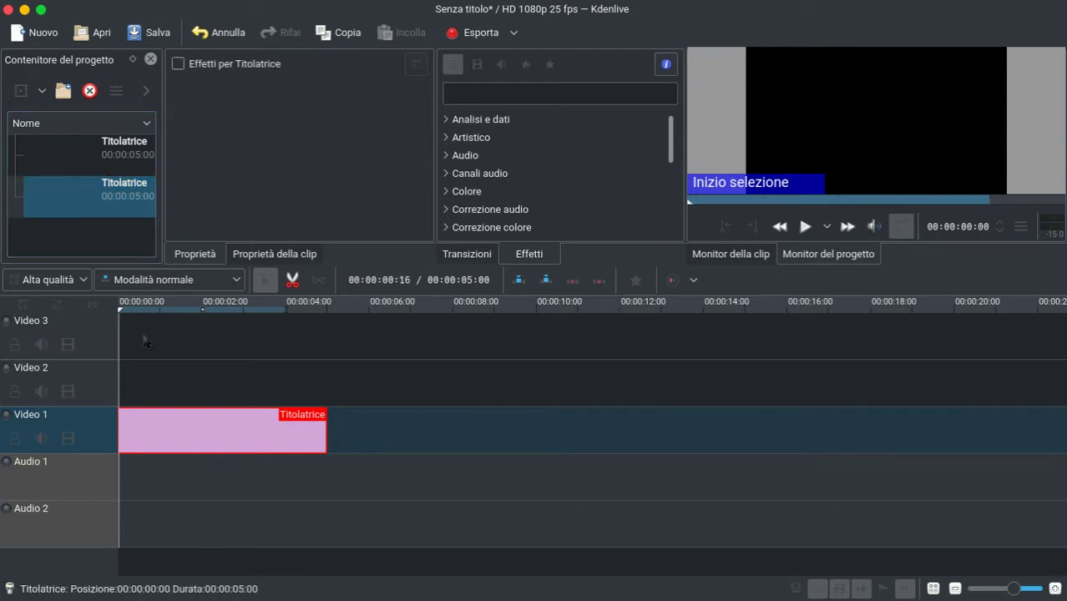
left_click(158, 307)
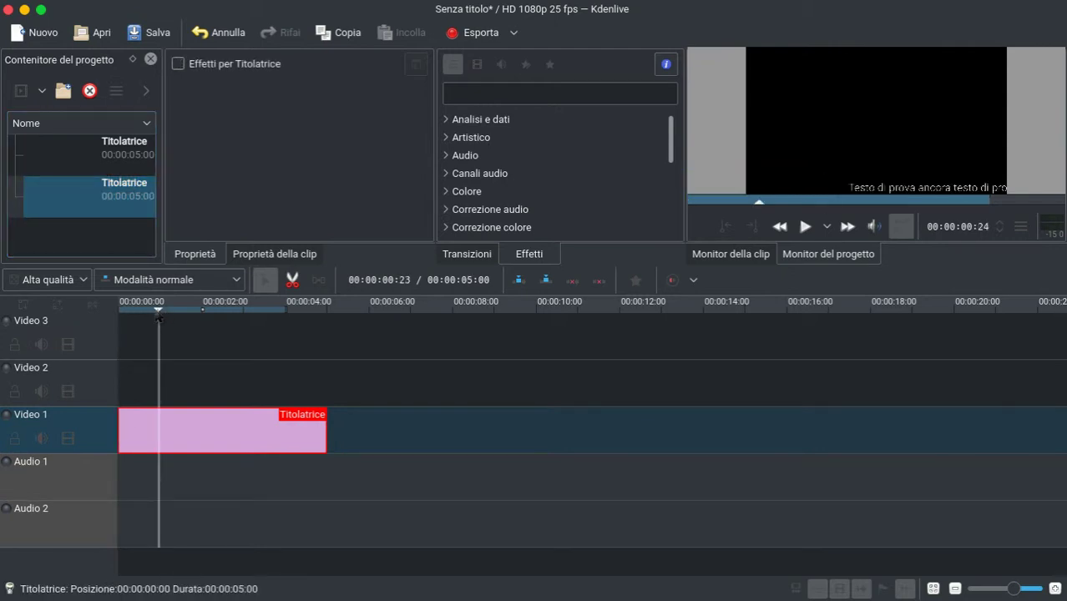
key("Home")
key("space")
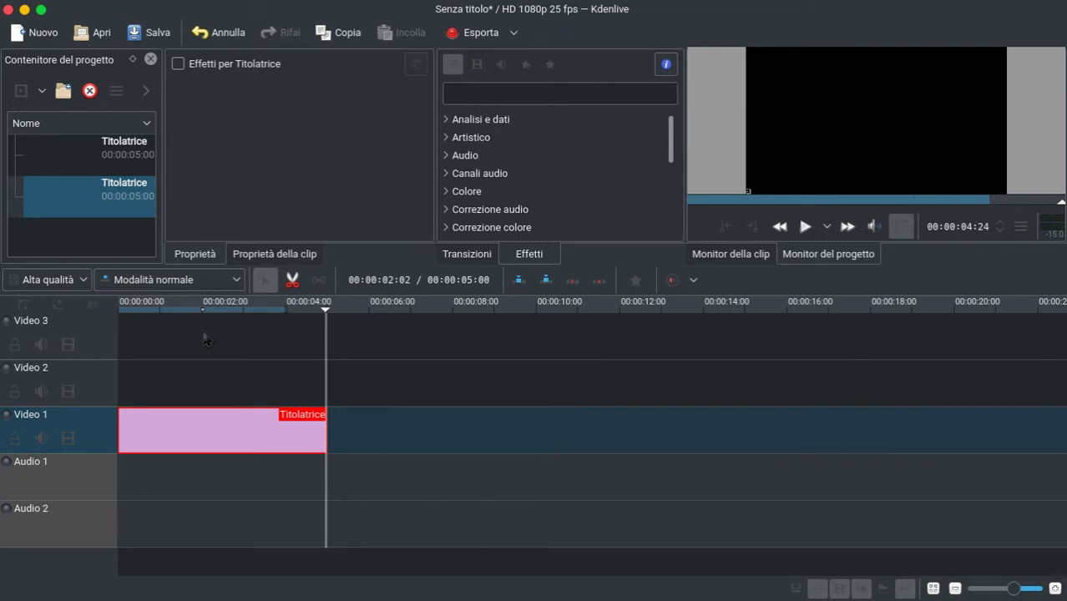
left_click(233, 334)
key("Home")
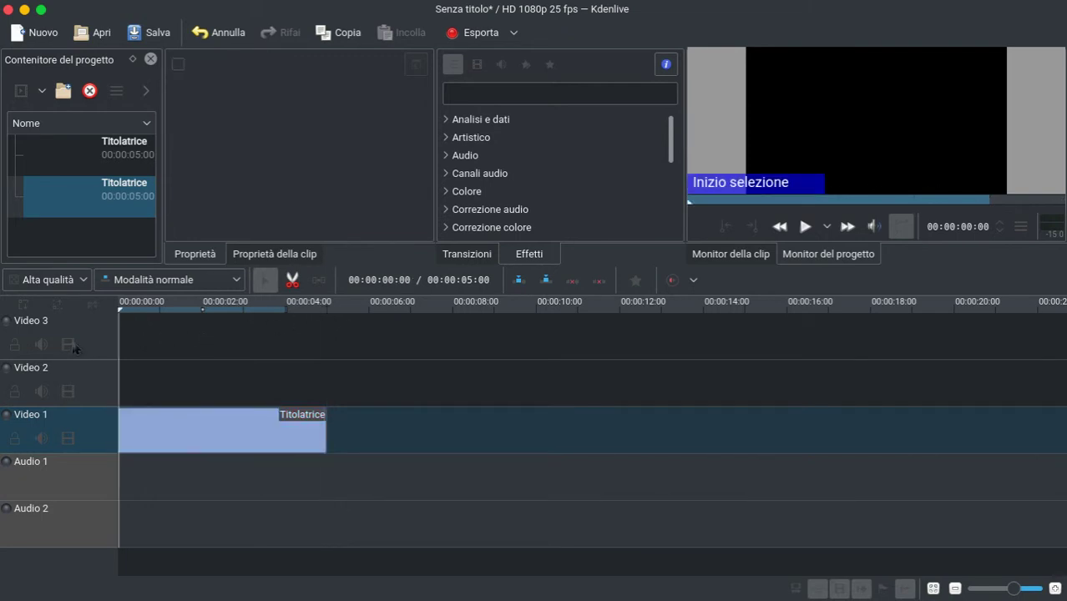